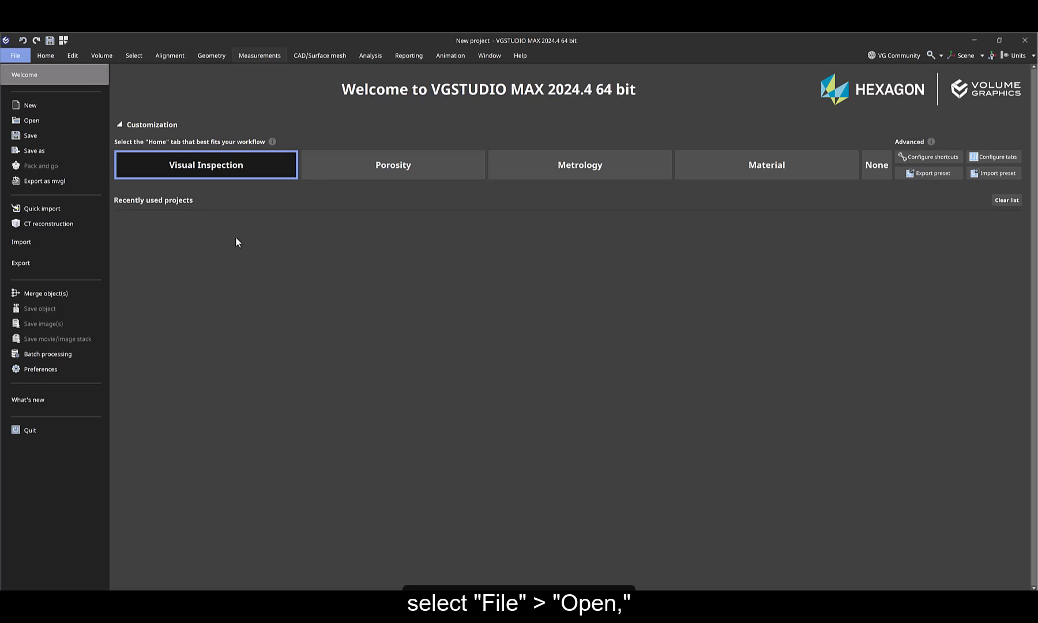
Open the project fixture simulation.vgl and expand Volume 1 and its regions of interest in the scene tree.
left_click(26, 120)
left_click(37, 146)
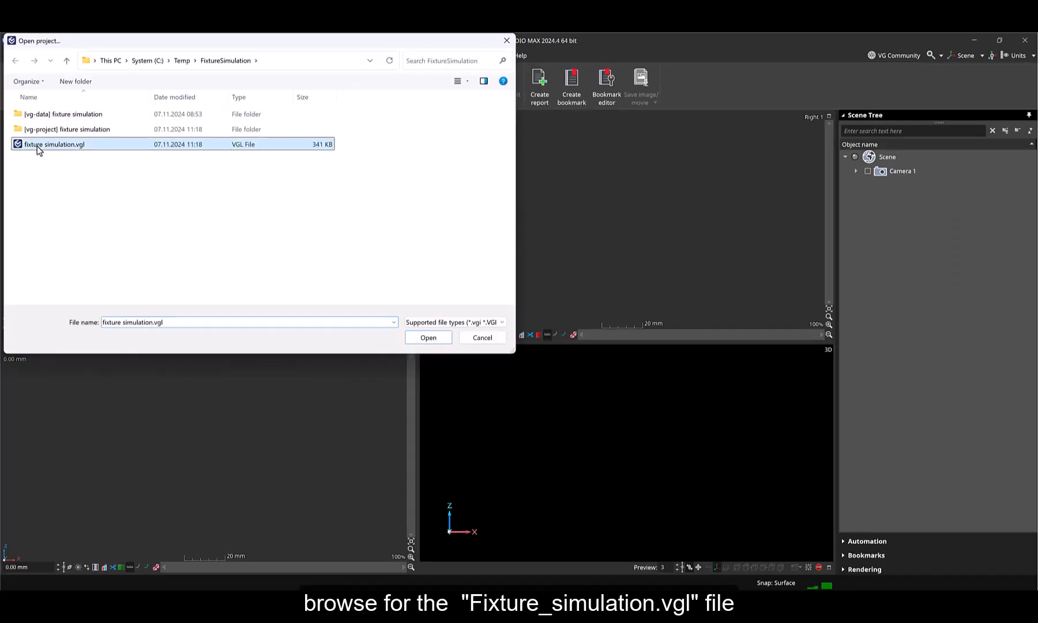
left_click(428, 338)
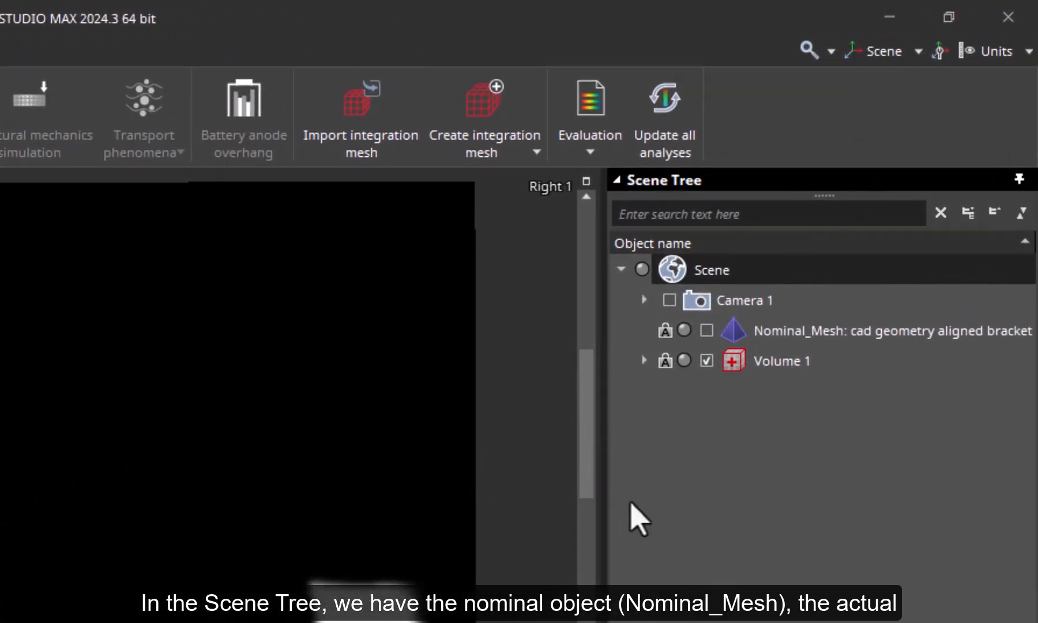
left_click(644, 360)
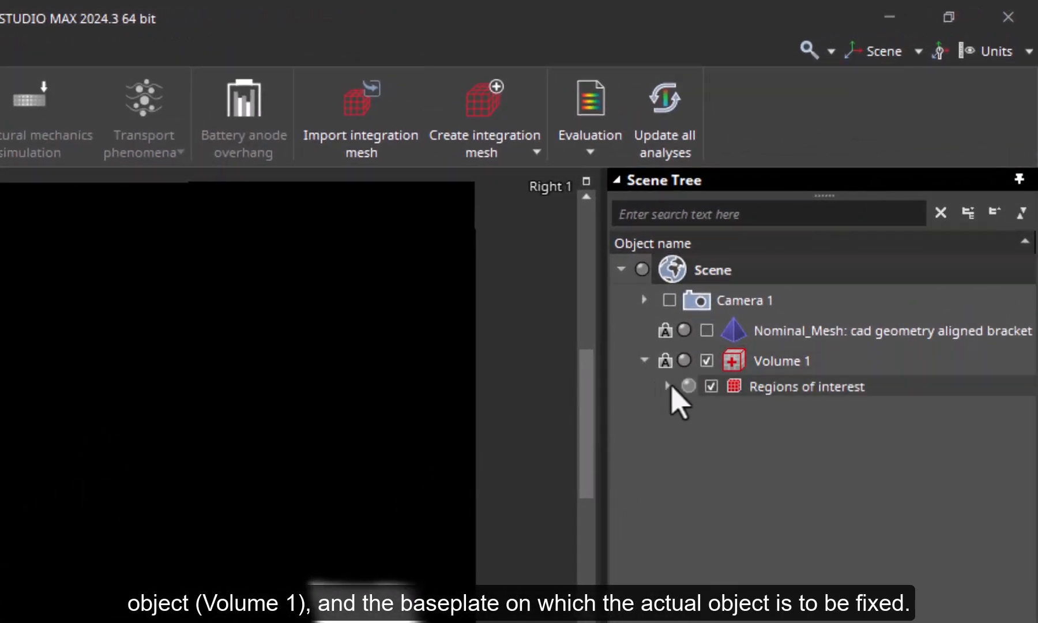
left_click(667, 386)
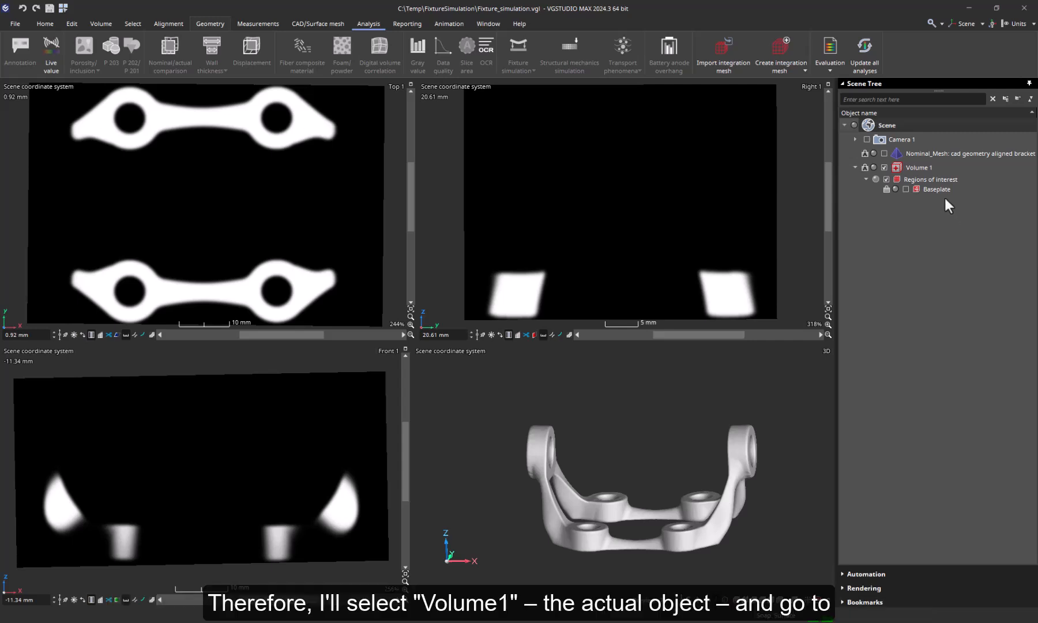
Calculate a fixture simulation for Volume 1 with Baseplate as fixture ROI 1, locked only along the z axis.
left_click(927, 167)
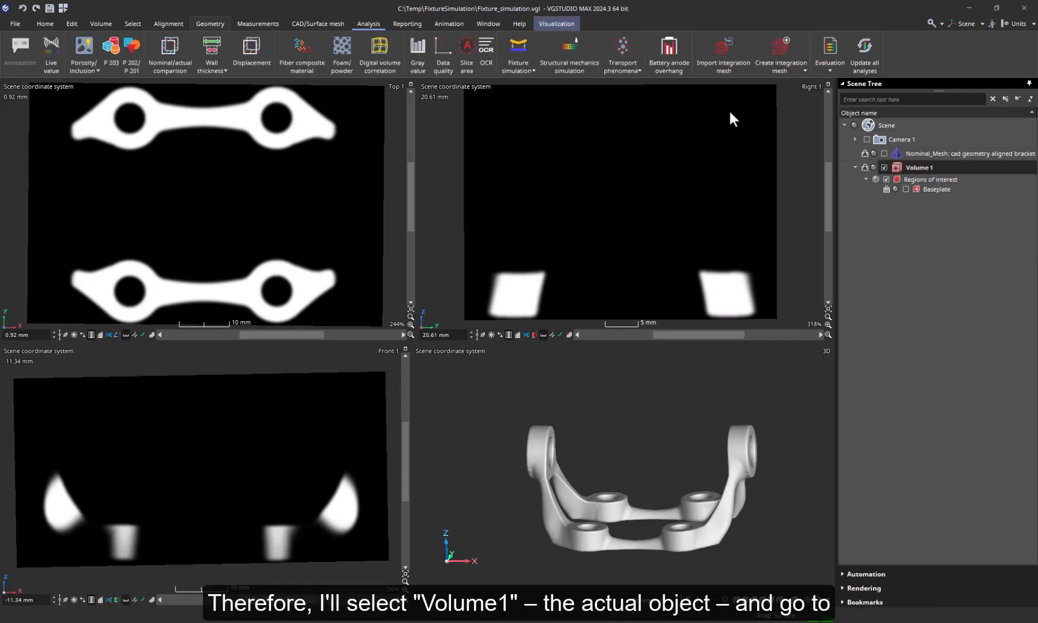
left_click(520, 71)
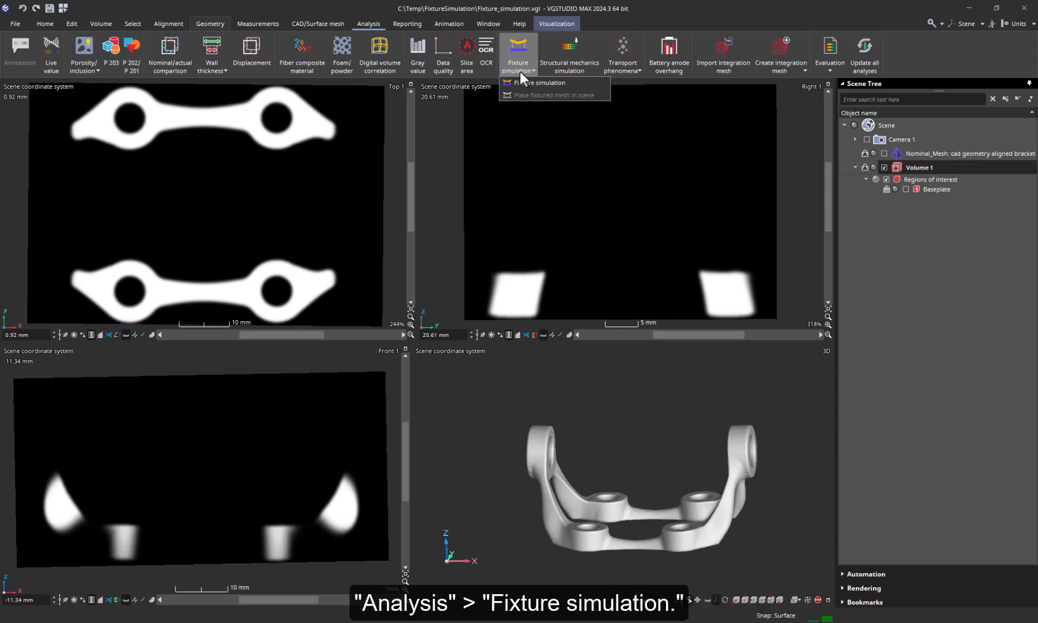
left_click(528, 83)
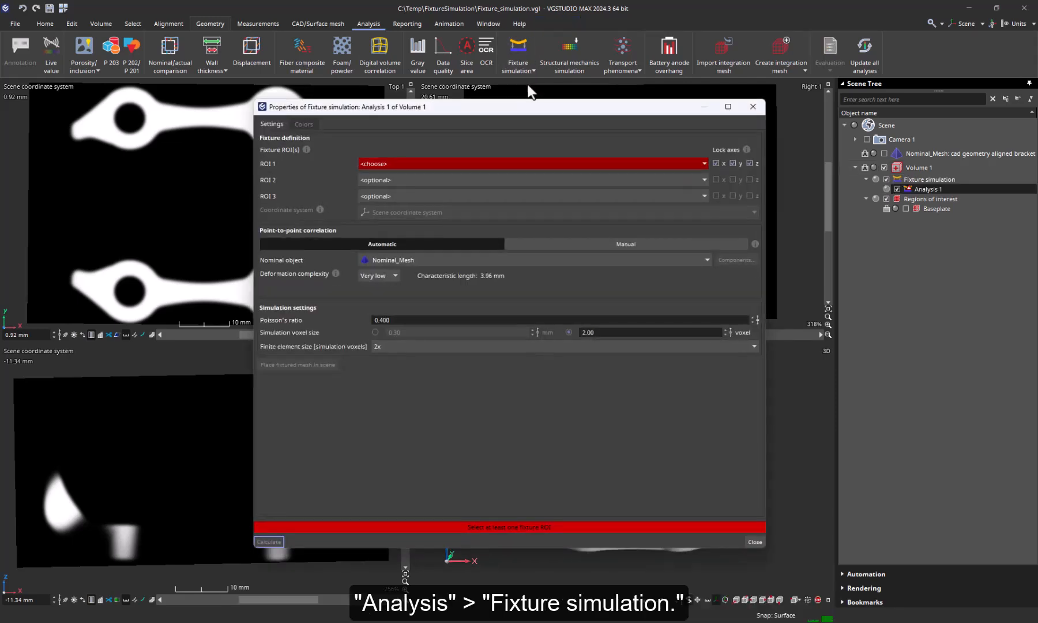
left_click(604, 162)
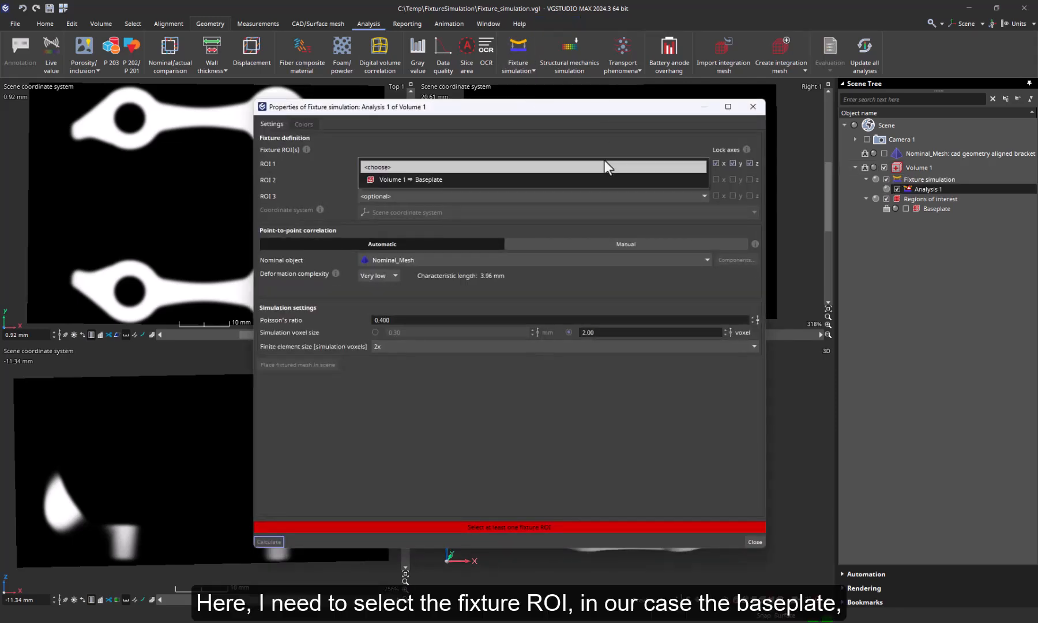
left_click(591, 179)
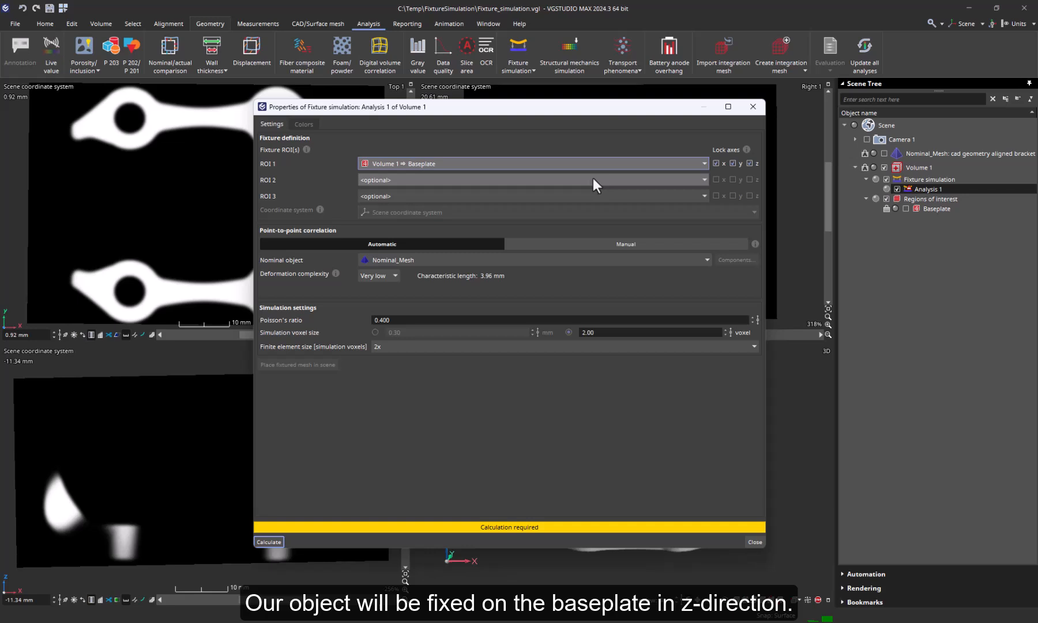
left_click(716, 163)
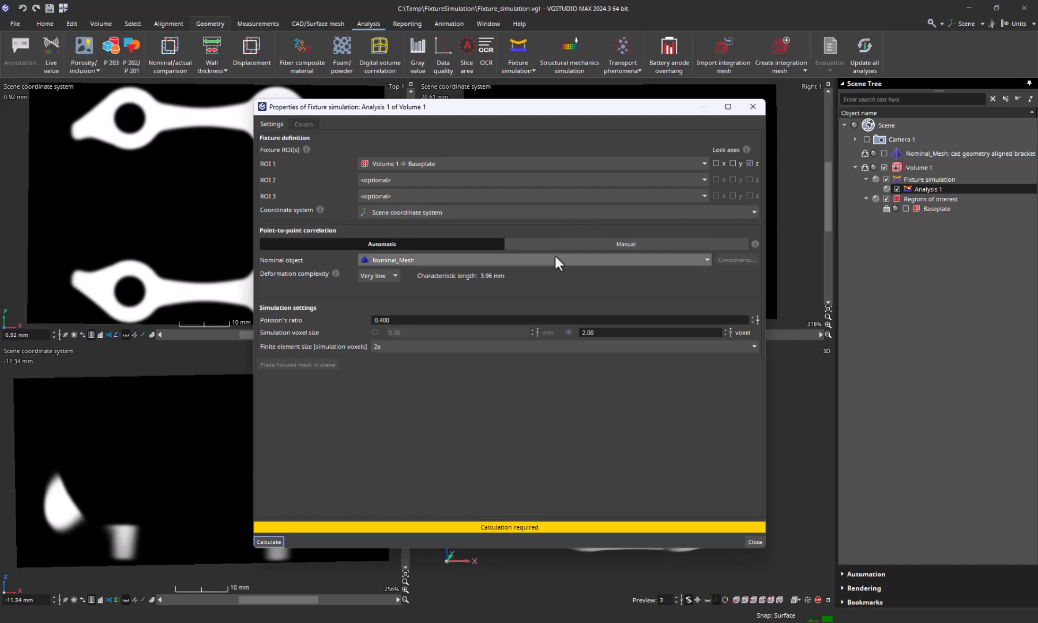
left_click(268, 541)
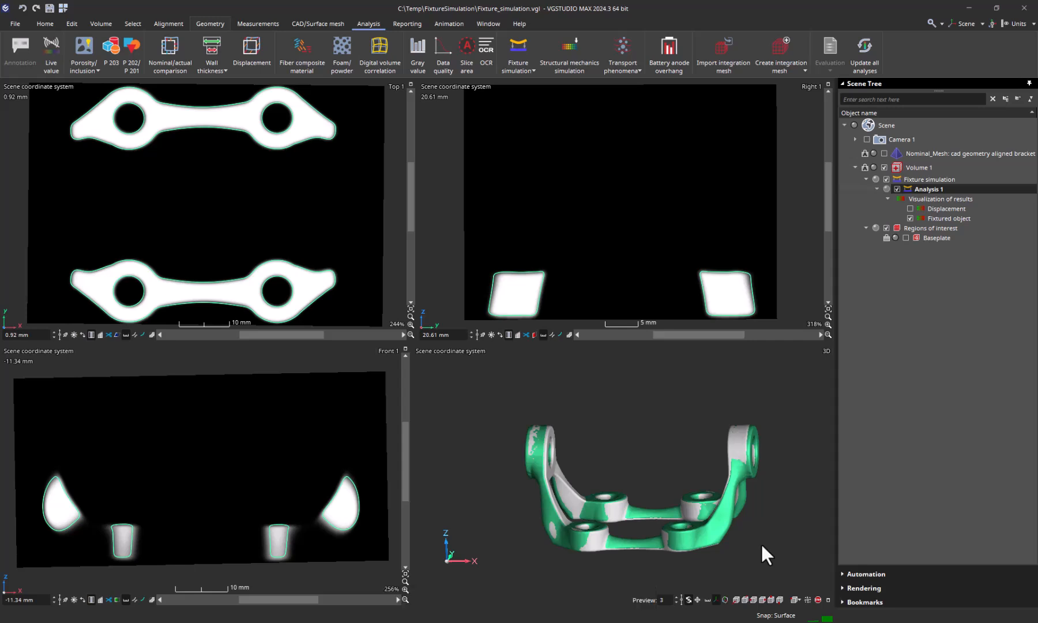
Calculate a nominal/actual comparison for Volume 1 with a maximum distance of 1.2 mm in Performance mode.
left_click(926, 167)
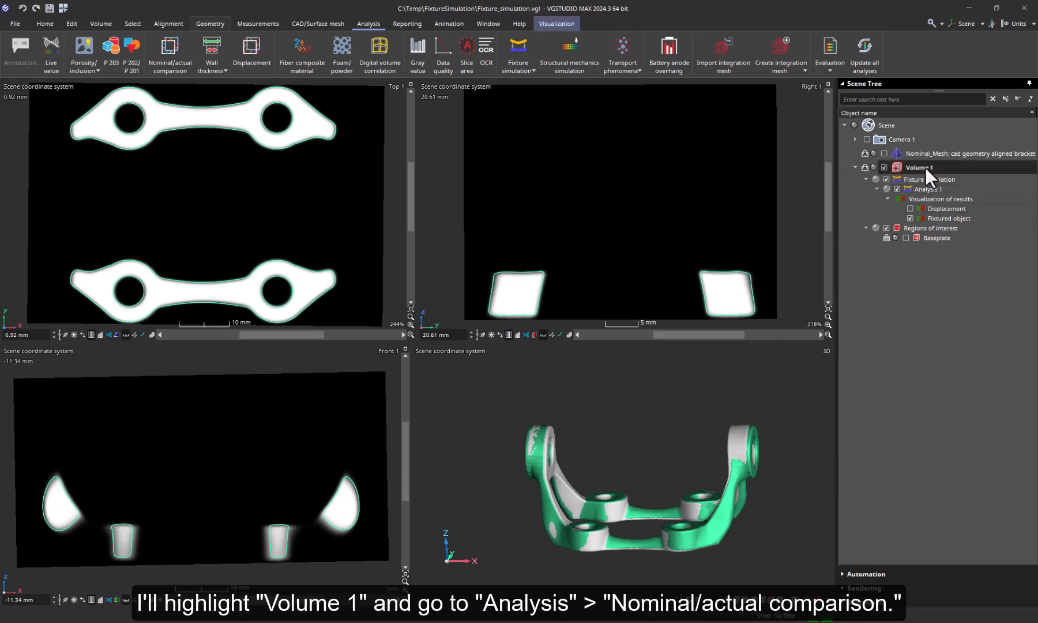
left_click(154, 38)
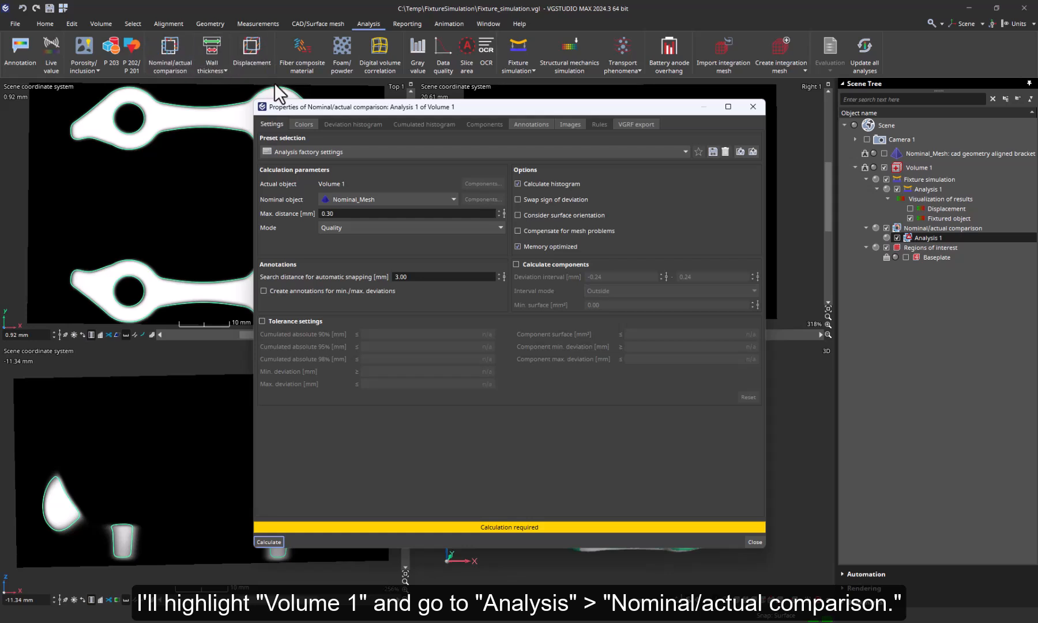
left_click(358, 213)
left_click_drag(359, 214, 305, 212)
type("1.2")
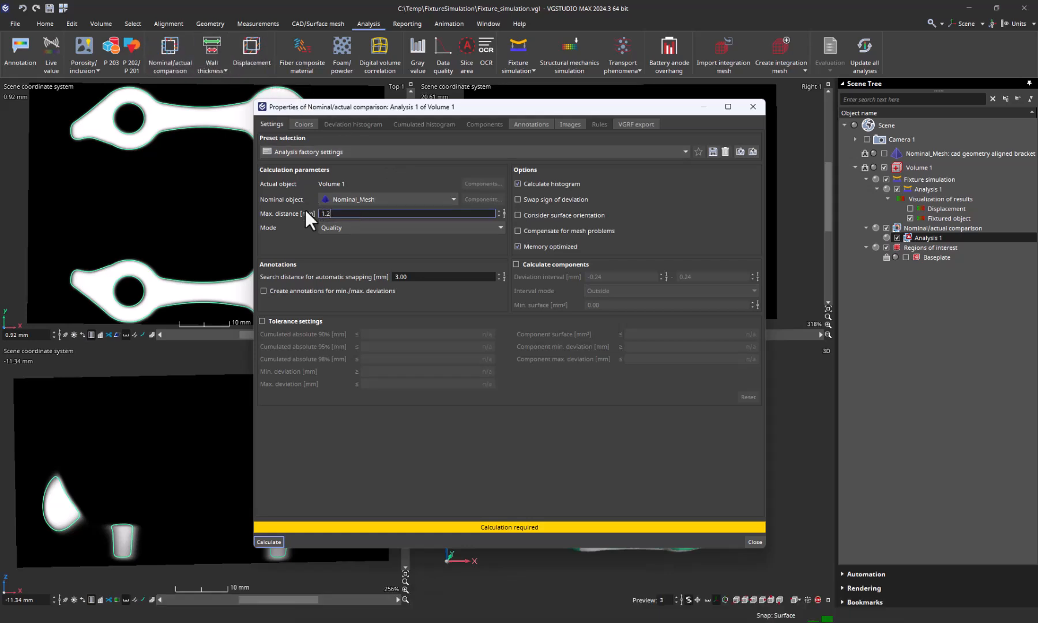
left_click(368, 228)
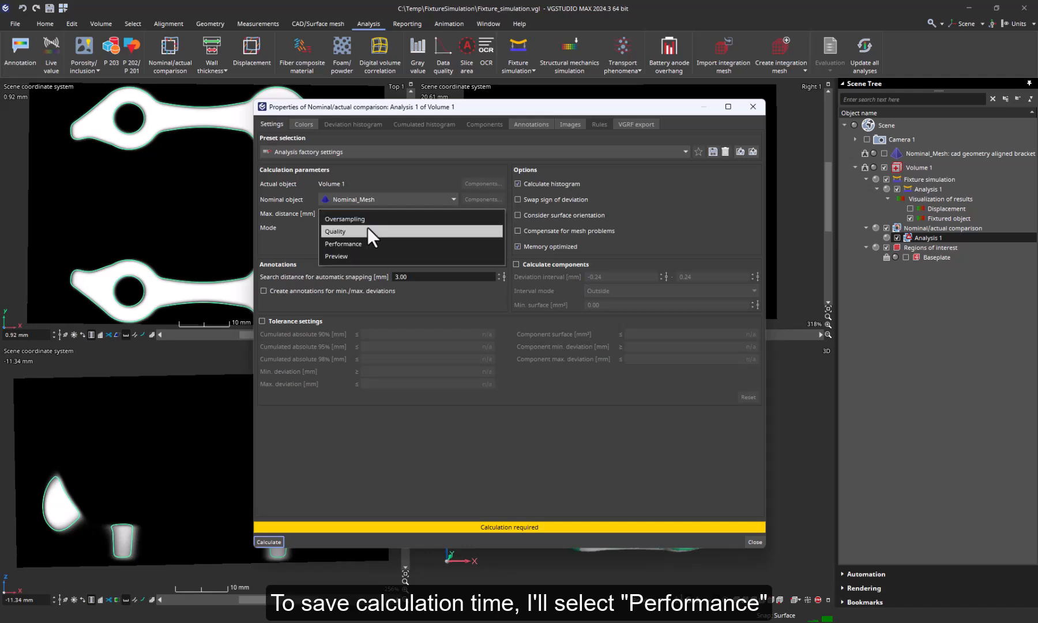
left_click(363, 241)
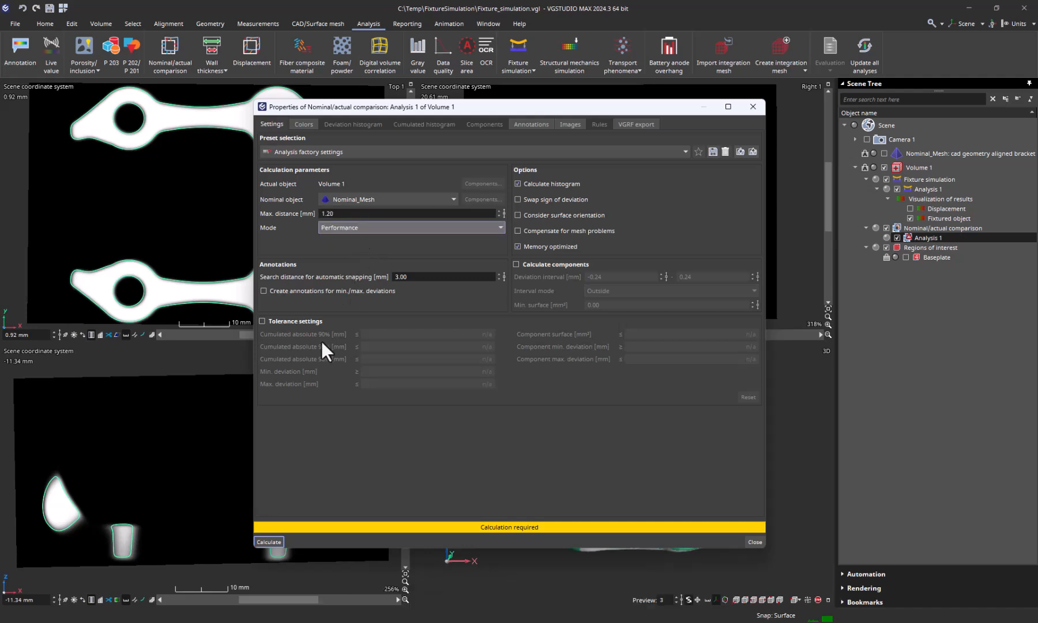
left_click(268, 542)
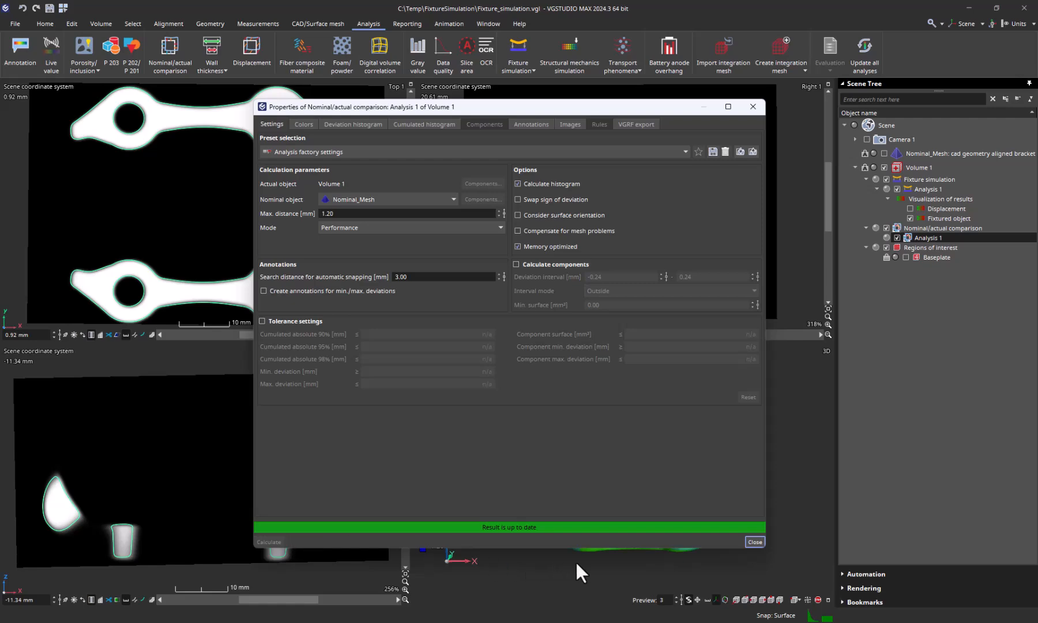
left_click(763, 540)
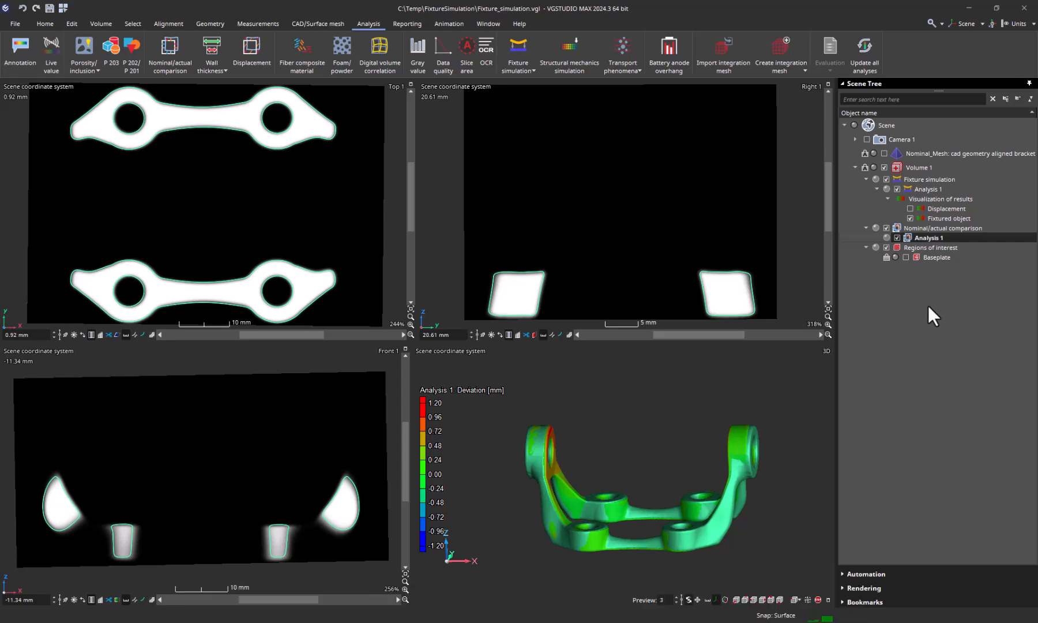
Export Volume 1's evaluations as a template named "Fixture simulation and NAC" in the FixtureSimulation folder.
right_click(932, 169)
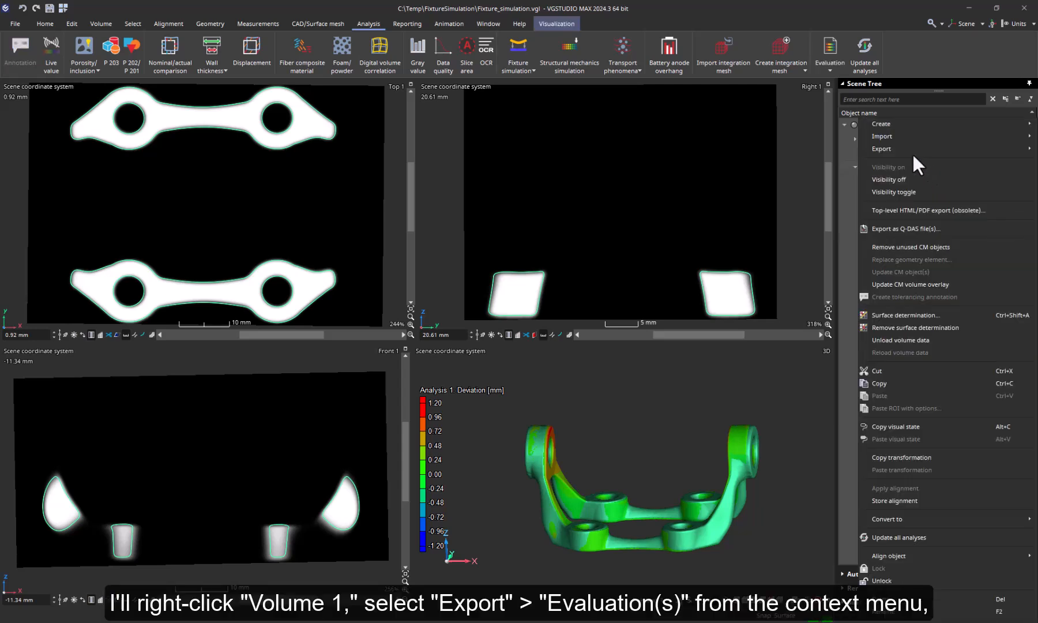
mouse_move(912, 151)
left_click(810, 171)
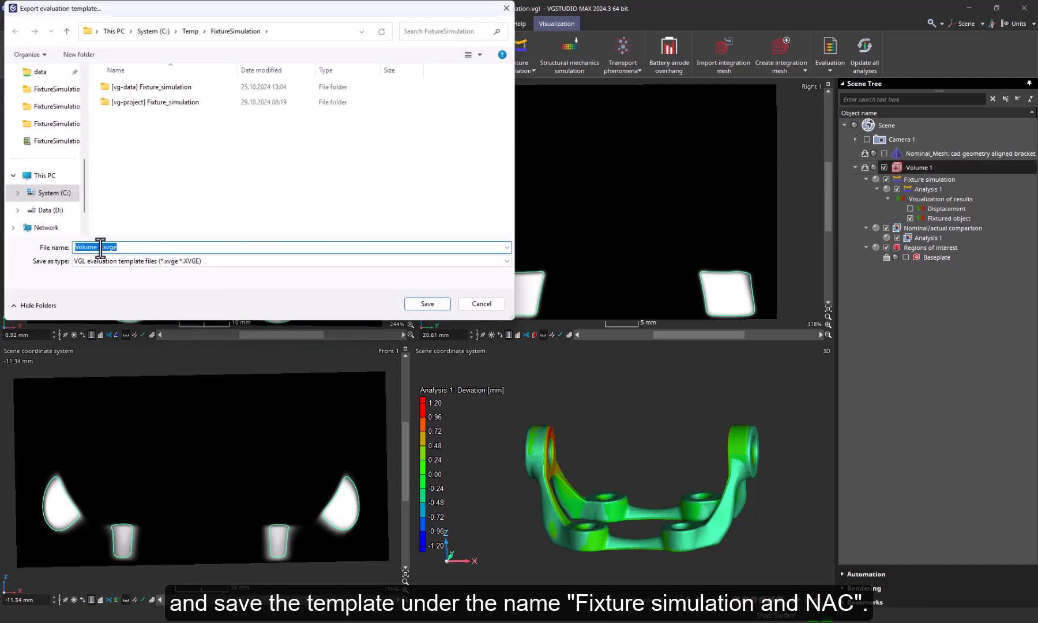
left_click_drag(103, 247, 55, 244)
type("Fixtu")
type("re simulation and N")
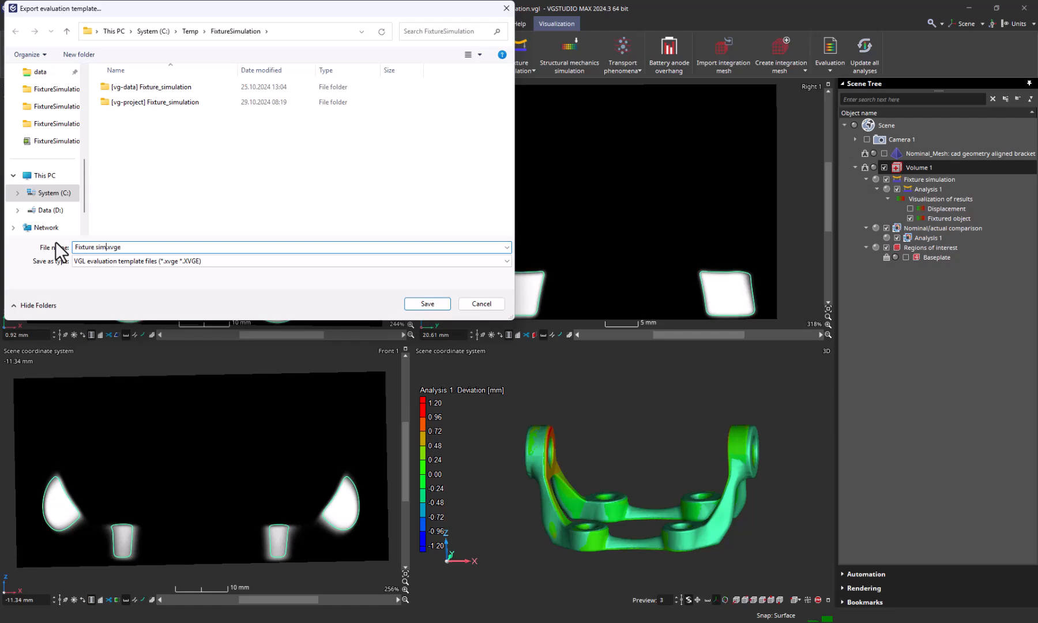
type("AC")
left_click(407, 303)
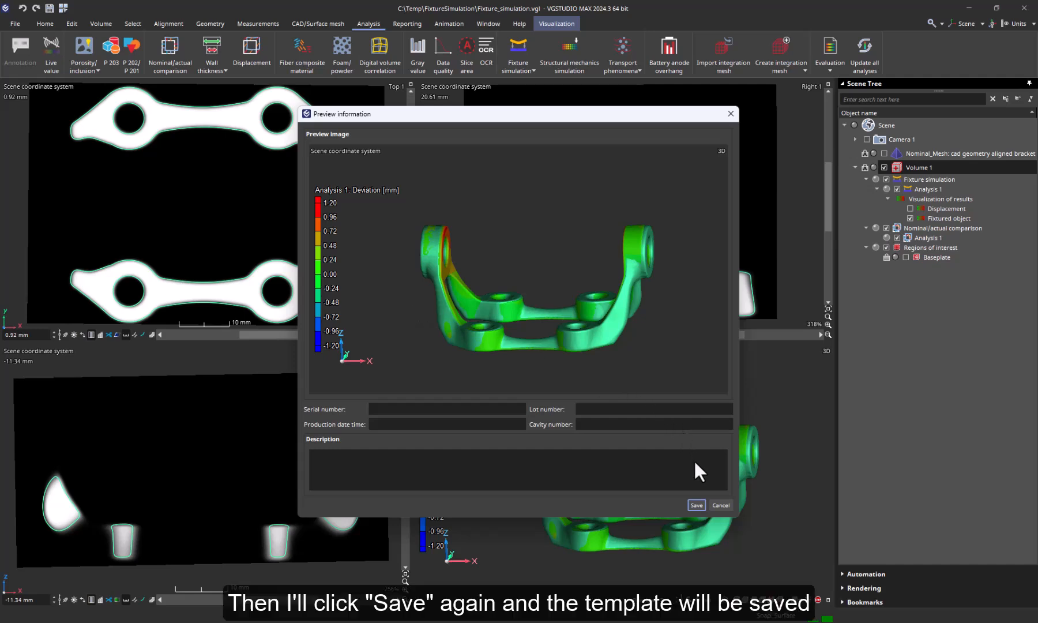
left_click(697, 505)
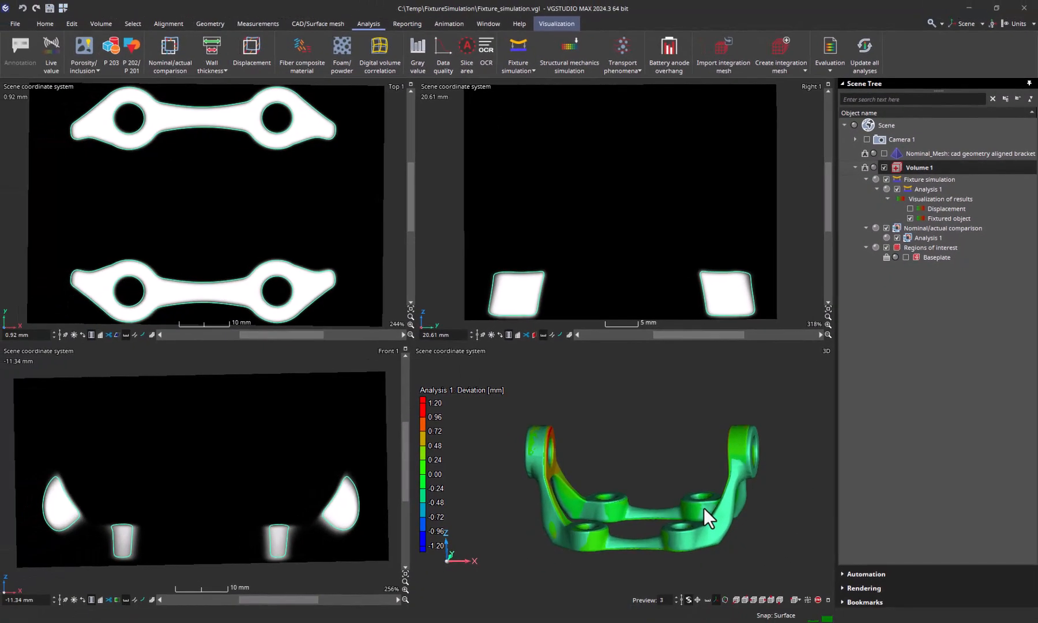
Place the fixtured mesh from the fixture simulation's Analysis 1 in the scene.
left_click(910, 189)
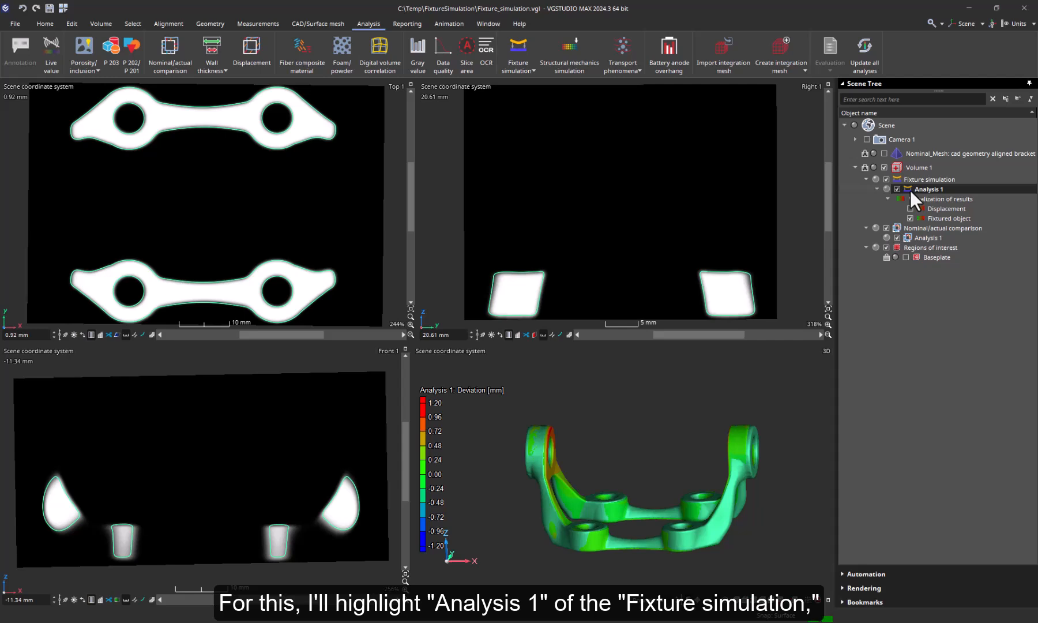
left_click(515, 69)
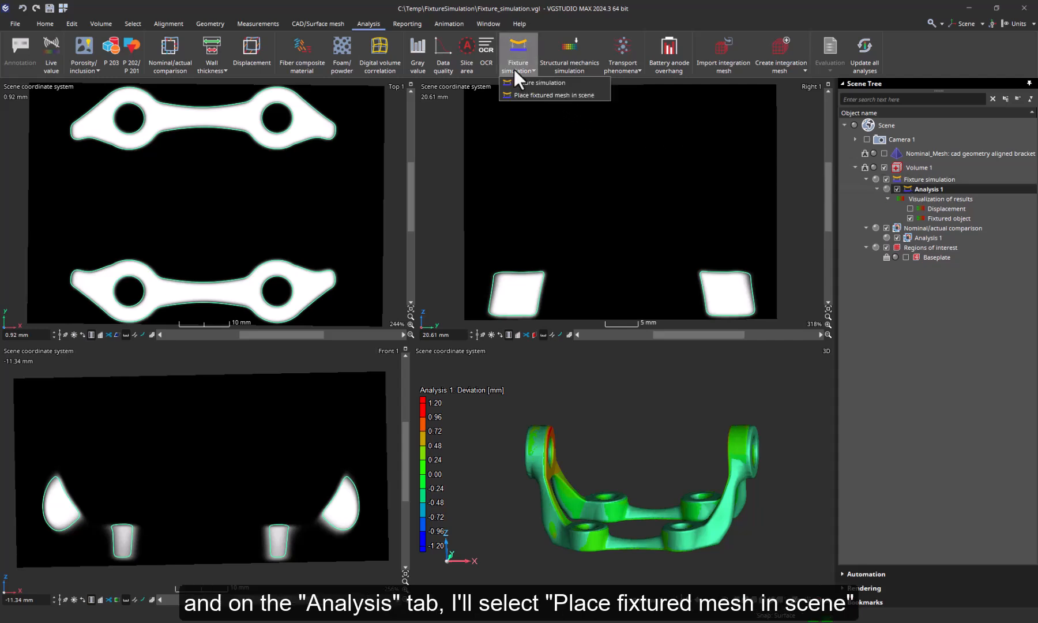
left_click(527, 90)
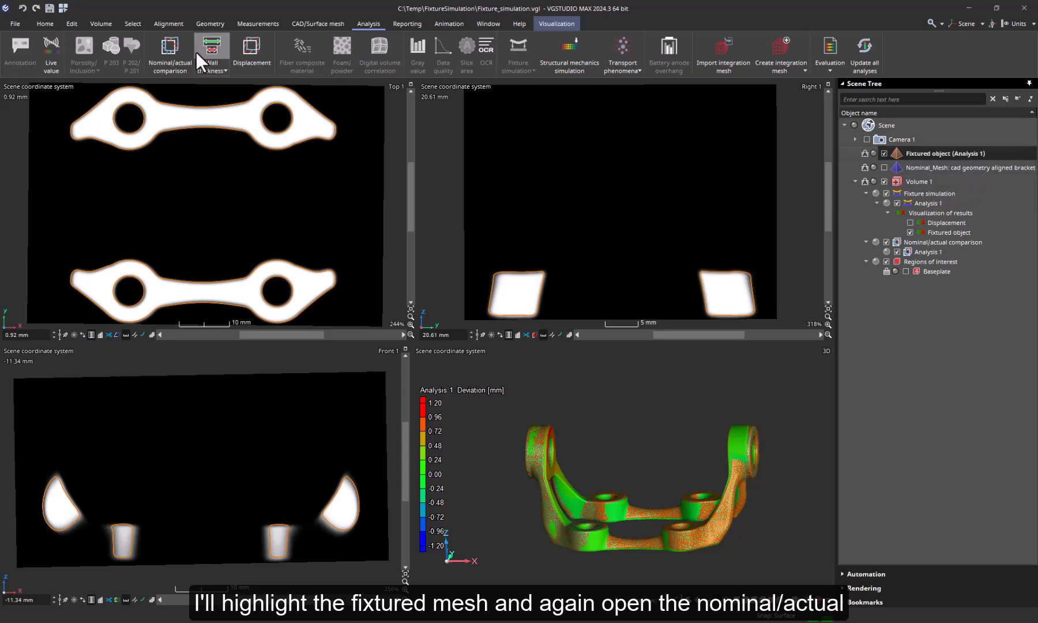
Calculate a nominal/actual comparison of the fixtured object against Nominal_Mesh with a maximum distance of 1.20 mm in Performance mode.
left_click(179, 51)
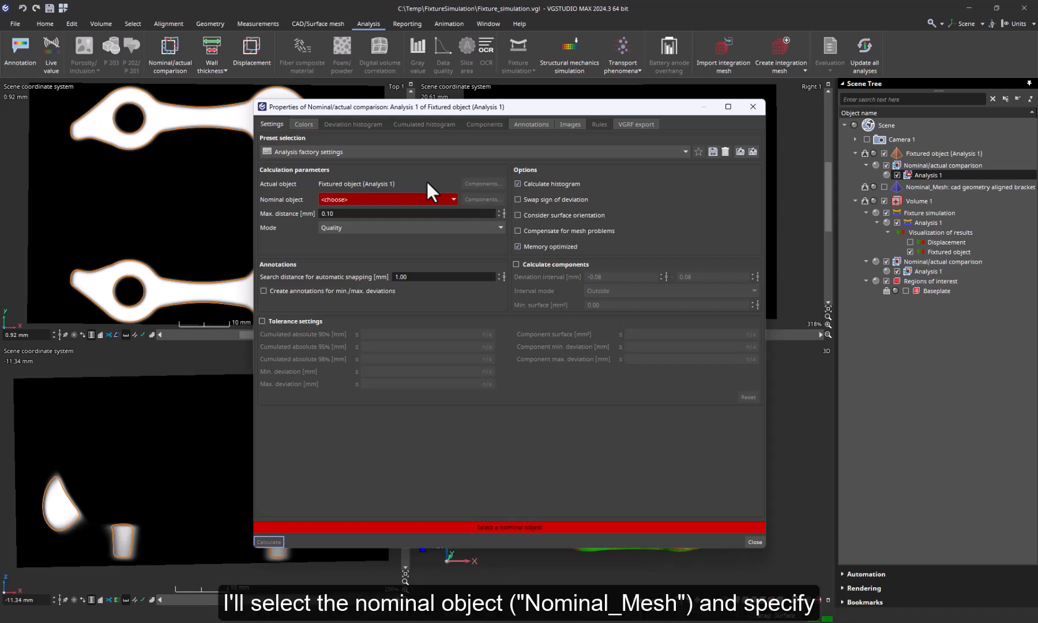
left_click(433, 198)
left_click(429, 215)
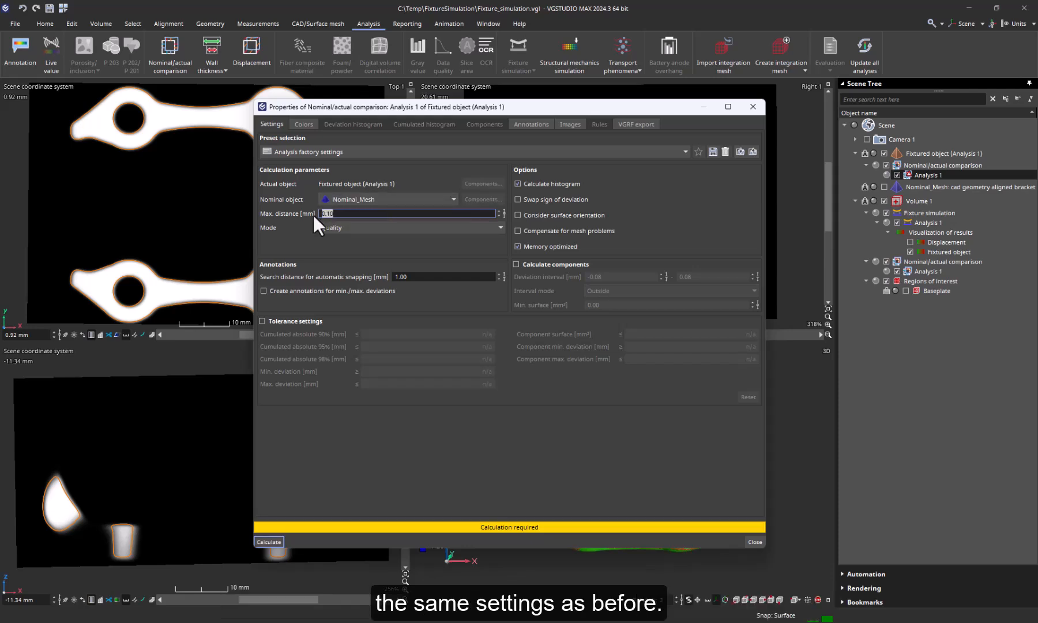
type("1.1")
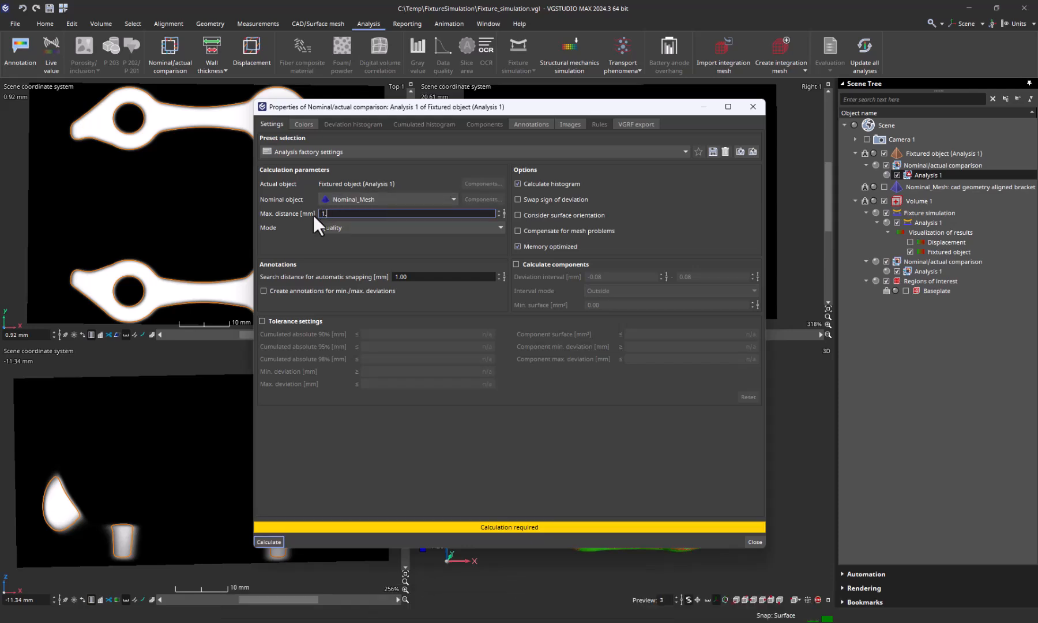
left_click(361, 229)
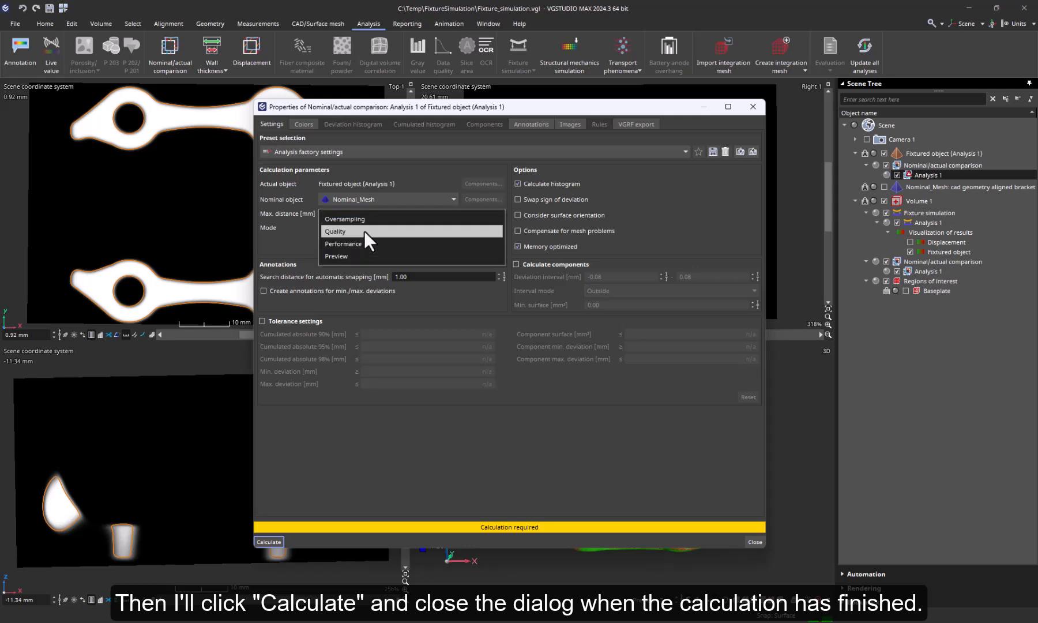
left_click(360, 244)
left_click(271, 542)
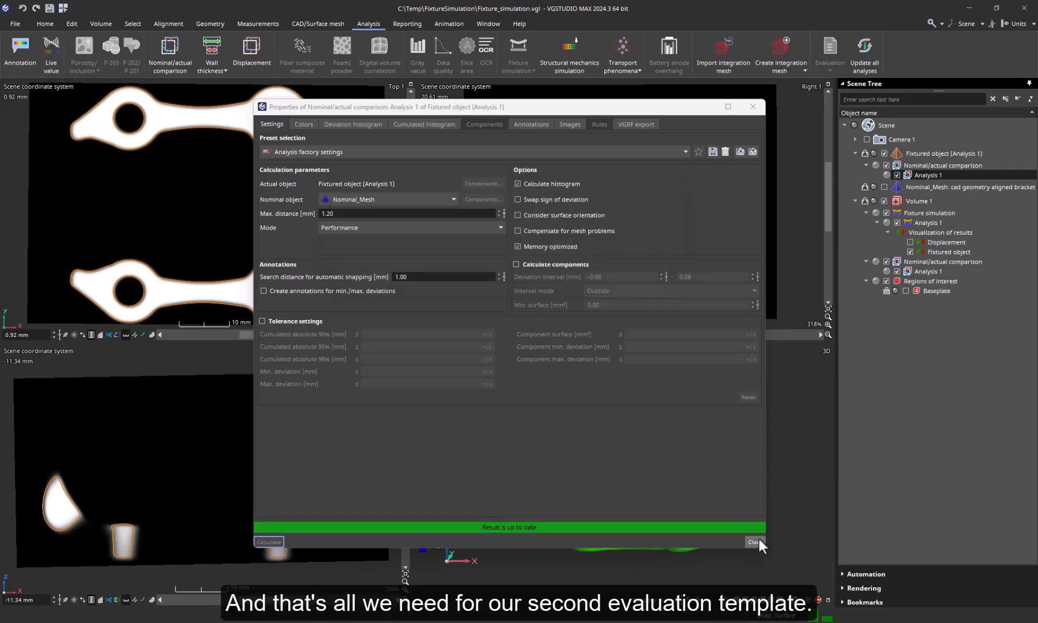
left_click(756, 541)
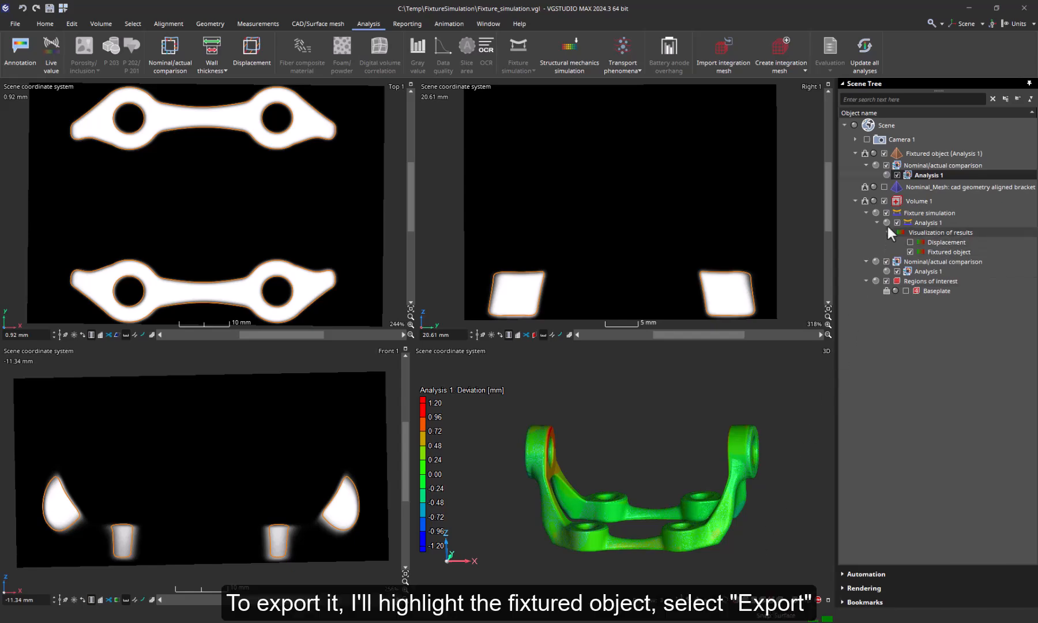
Export the fixtured object's evaluations as a template named "Fixtured object NAC" in the FixtureSimulation folder.
right_click(918, 154)
mouse_move(919, 160)
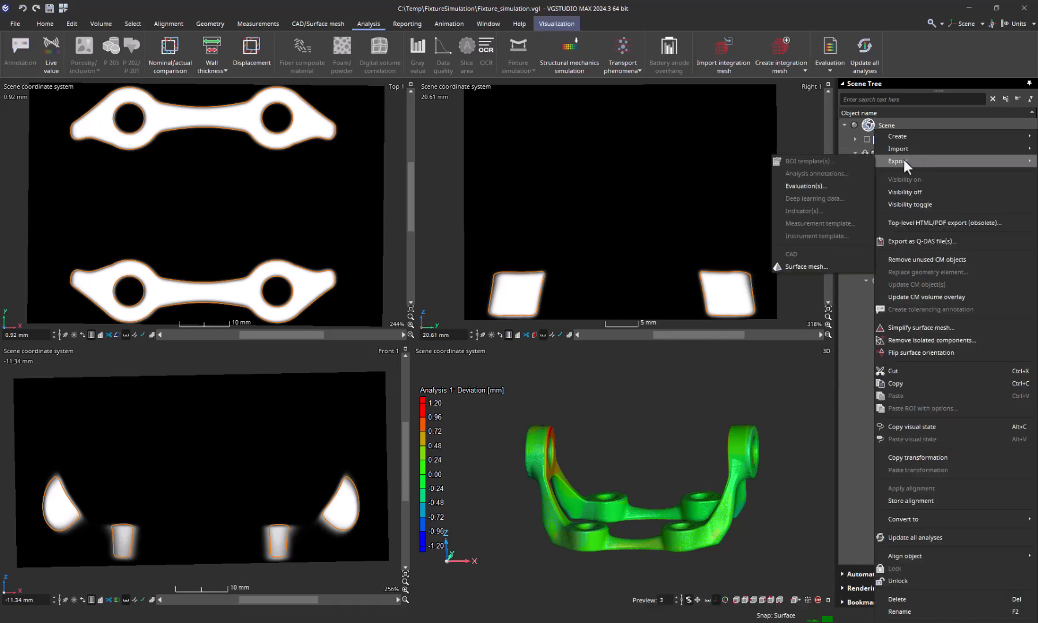
left_click(806, 182)
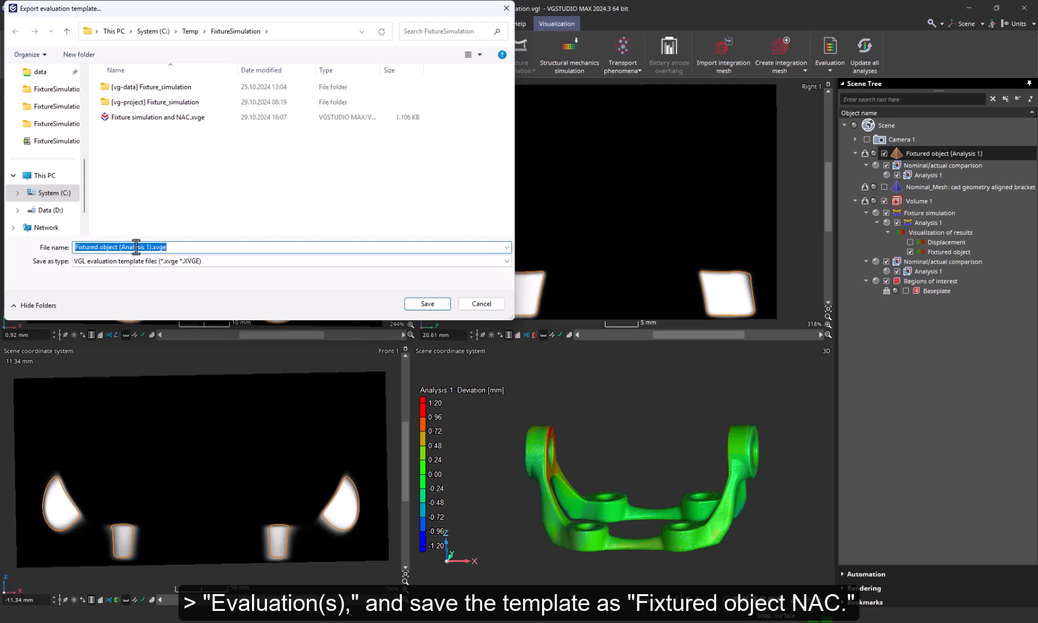
left_click_drag(151, 247, 119, 245)
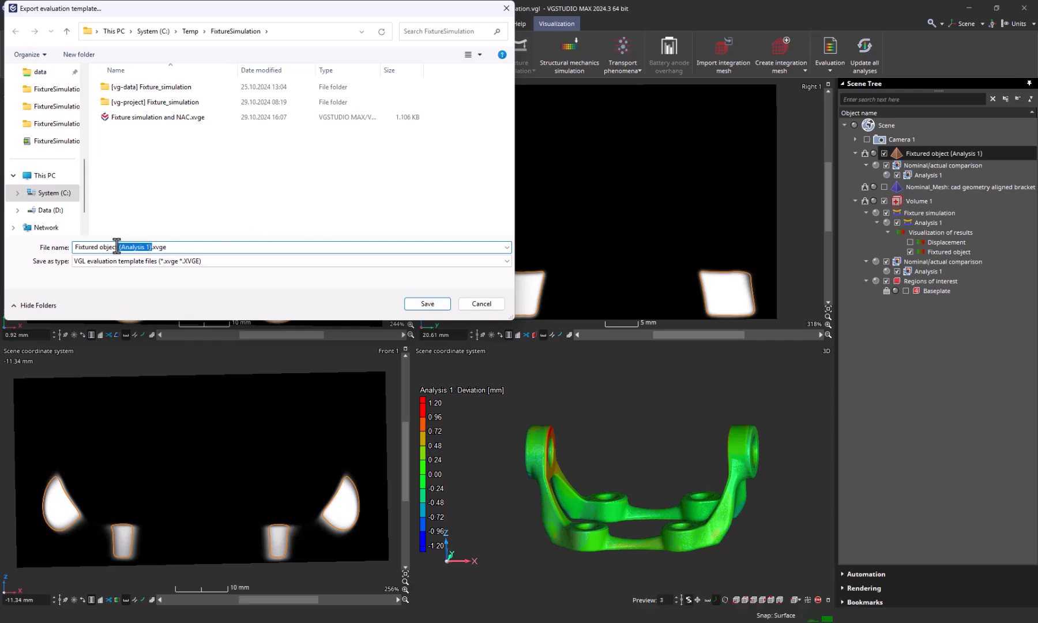
type("NAC")
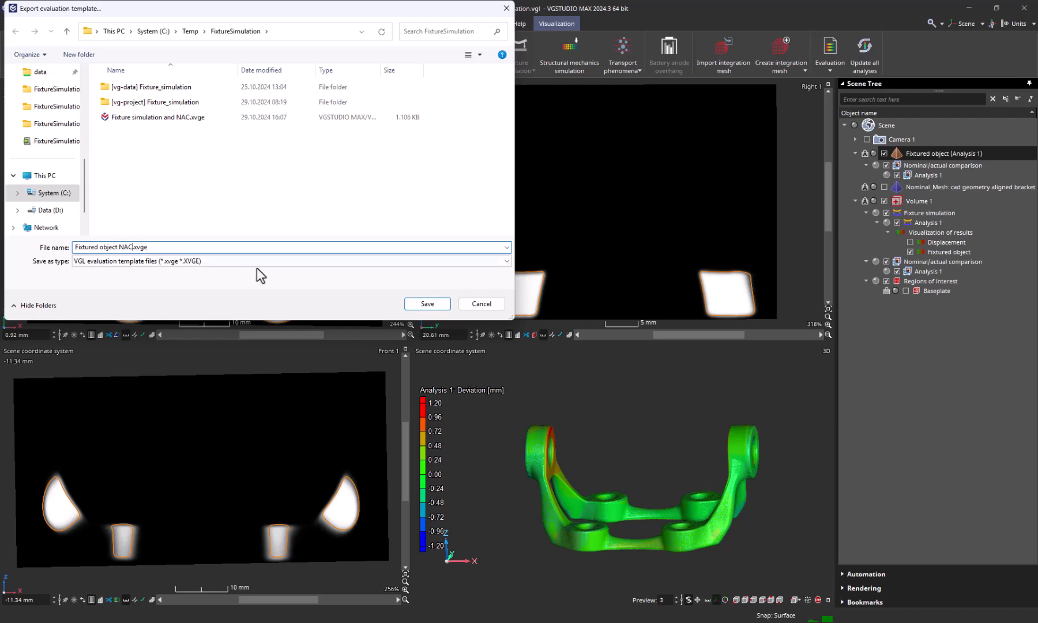
left_click(411, 301)
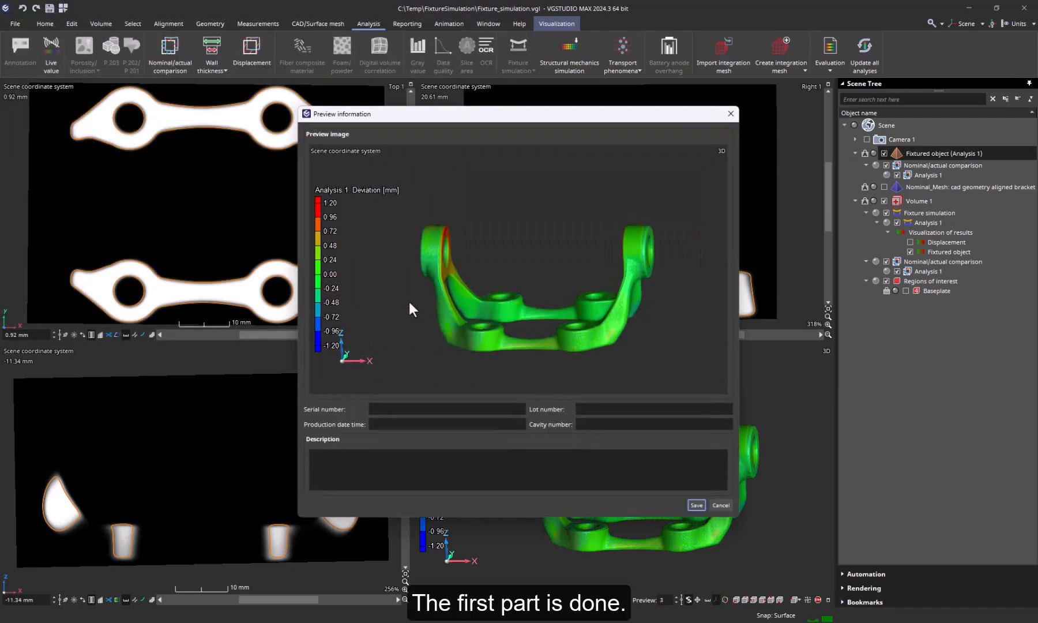
left_click(697, 505)
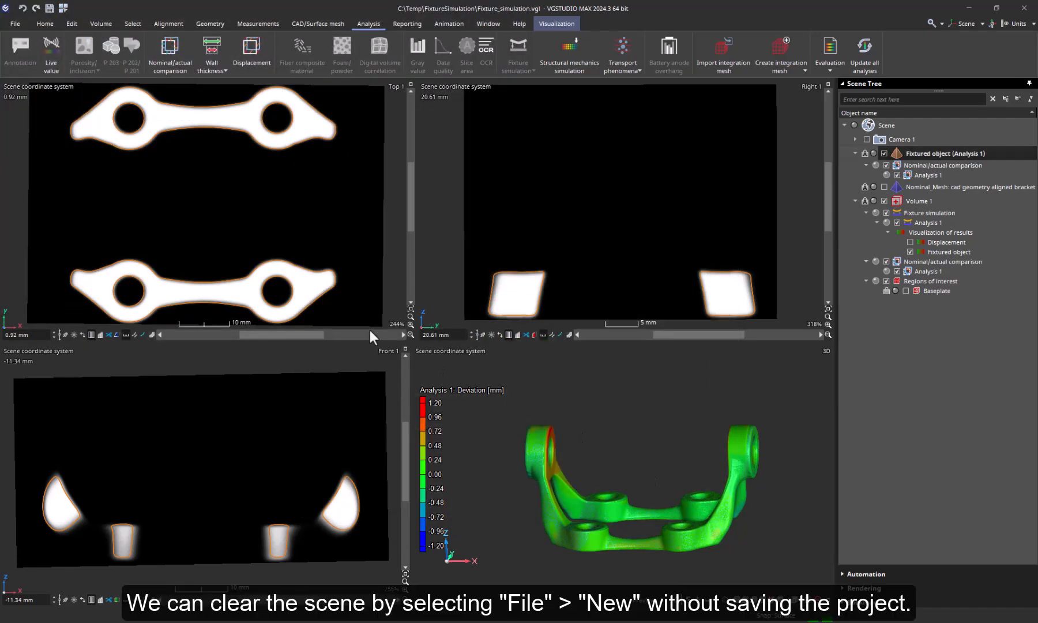
Clear the scene with a new project without saving the current one, and reopen the Fixture_simulation.vgl project.
left_click(16, 26)
left_click(26, 78)
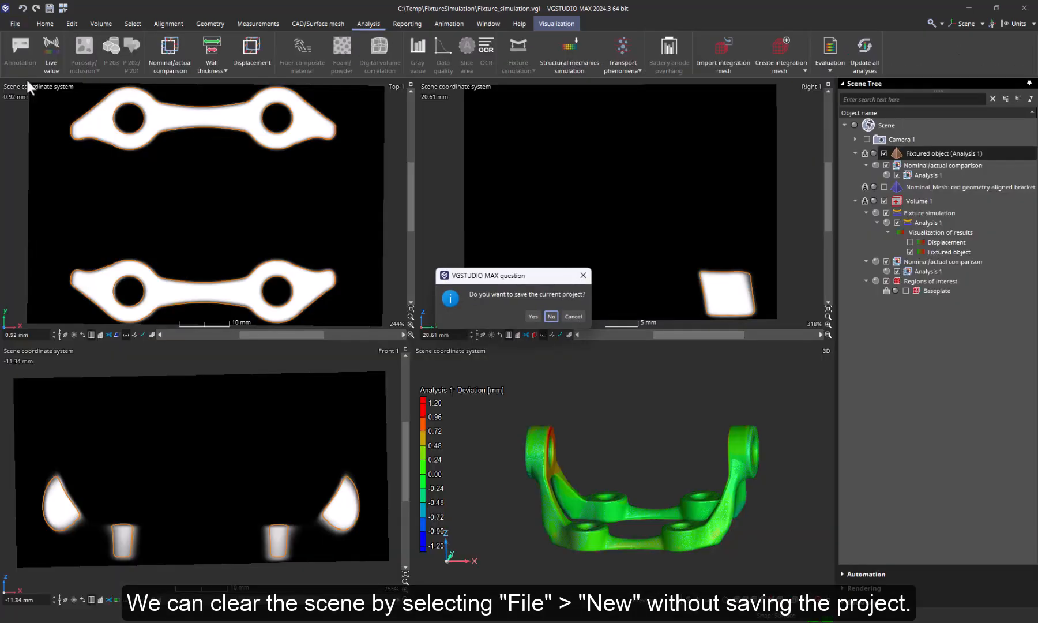
left_click(548, 316)
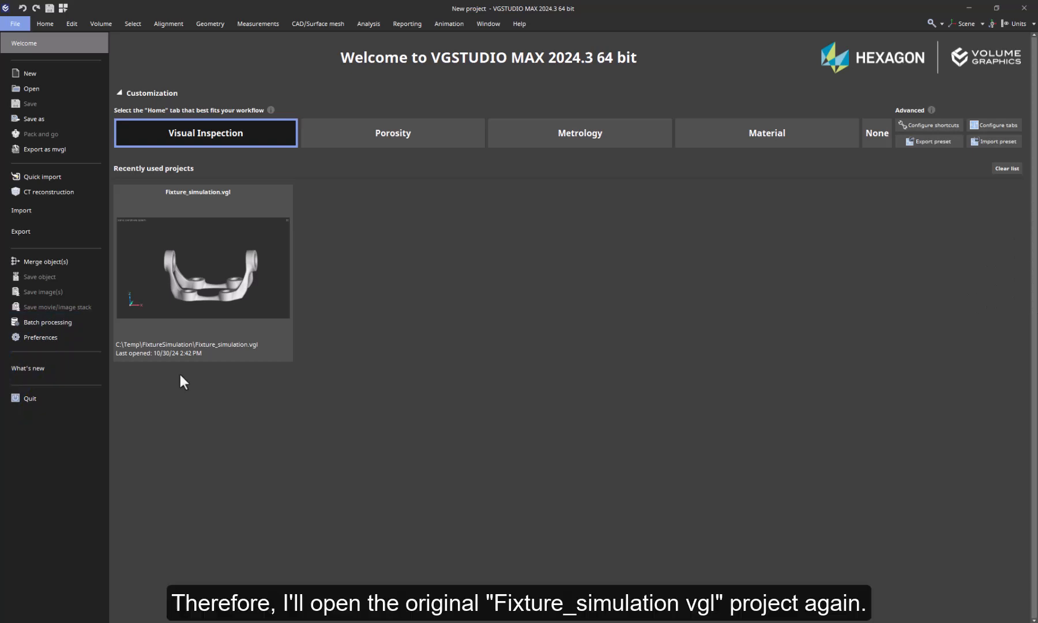
left_click(185, 312)
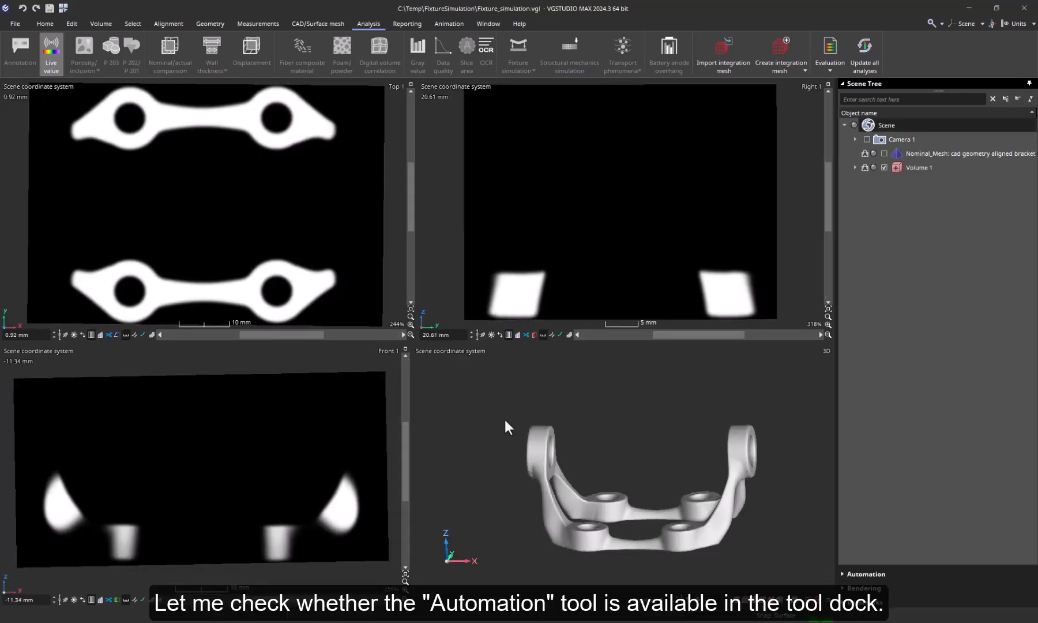
Expand the Automation tool, check that it is enabled among the available tools, and undock it as a floating window.
left_click(842, 573)
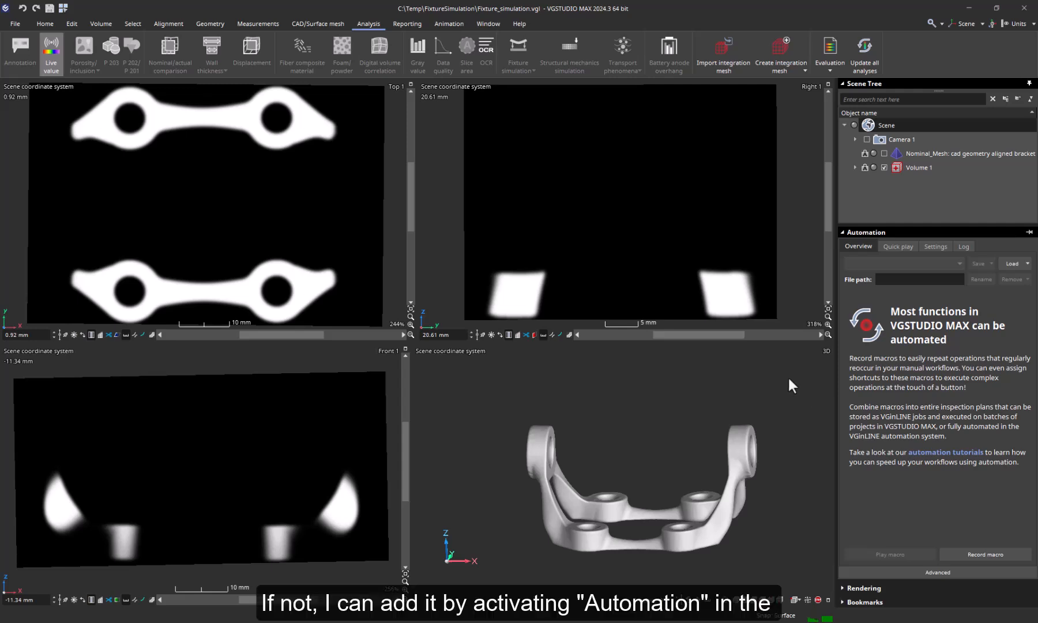
left_click(495, 25)
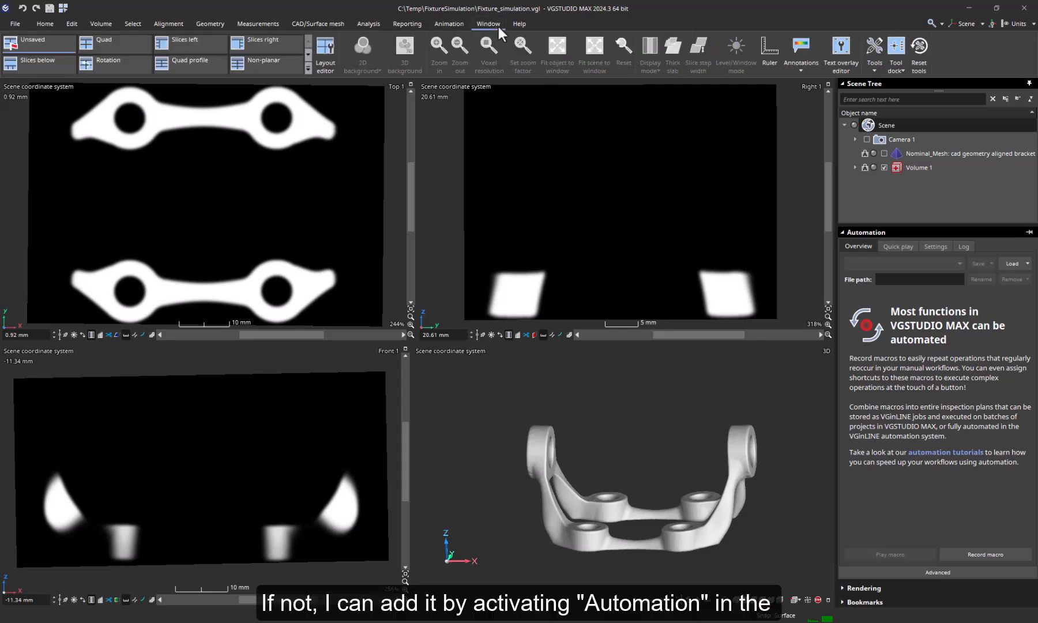
left_click(868, 74)
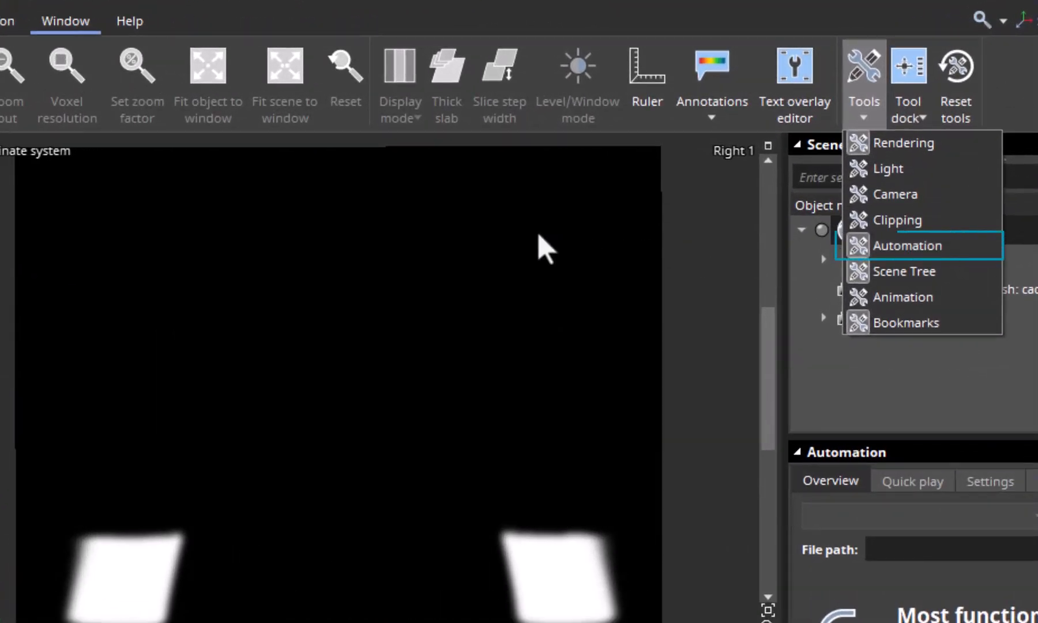
left_click(538, 235)
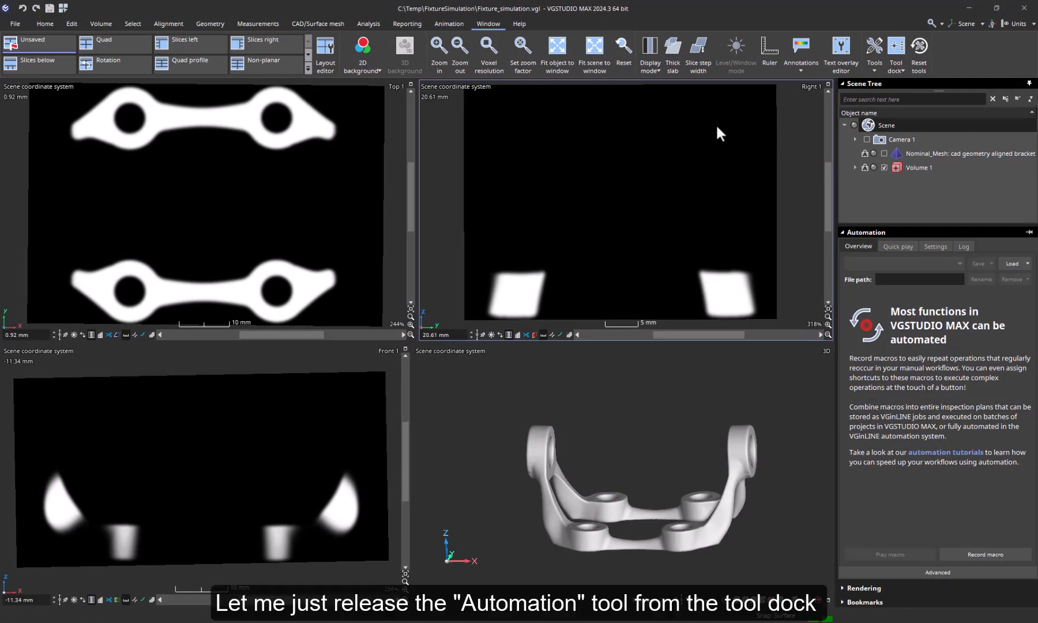
left_click_drag(921, 232, 403, 178)
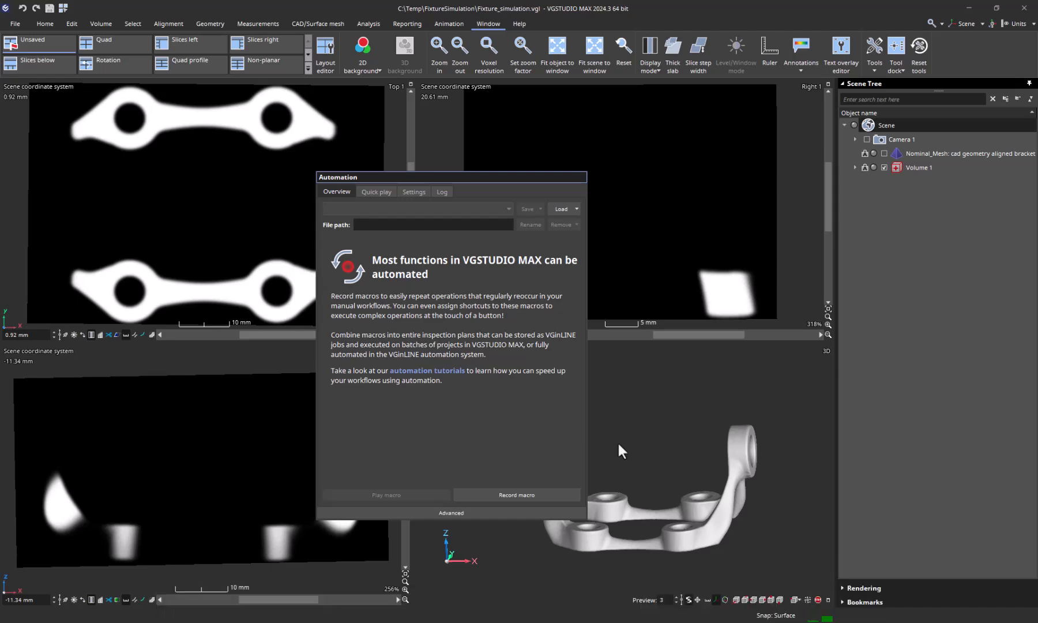
Record a macro that imports the evaluation template "Fixture simulation and NAC.xvge" on Volume 1 with the default import options.
left_click(558, 492)
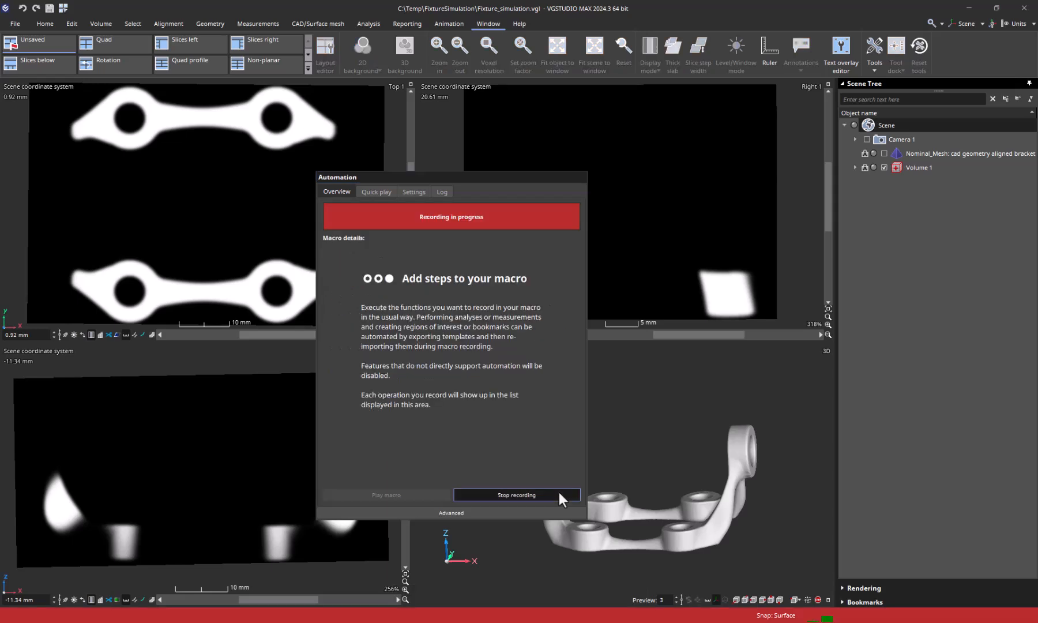
right_click(926, 167)
mouse_move(879, 177)
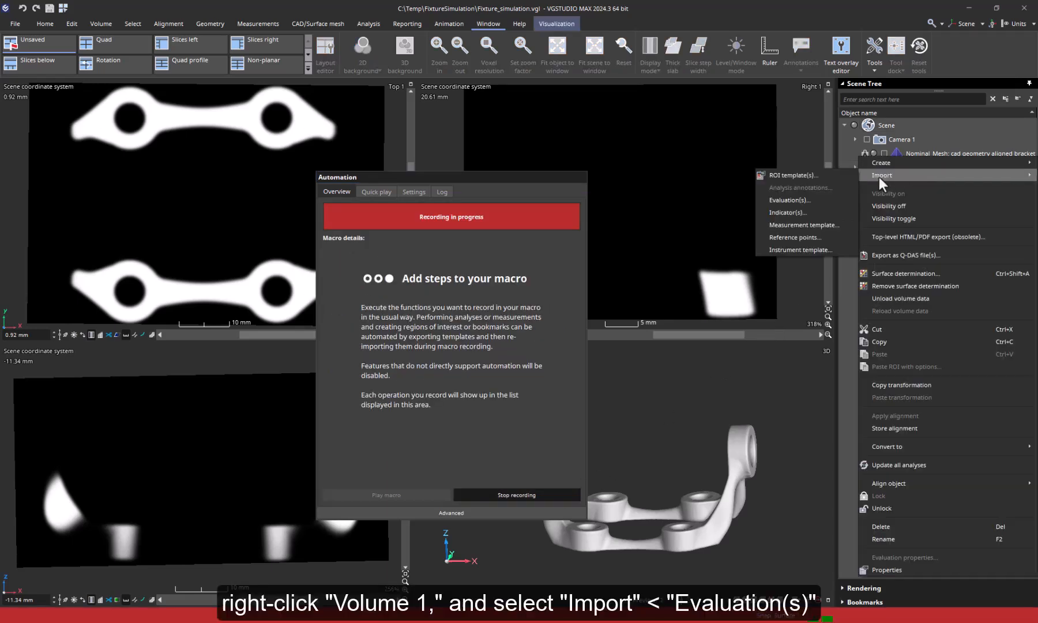
left_click(793, 199)
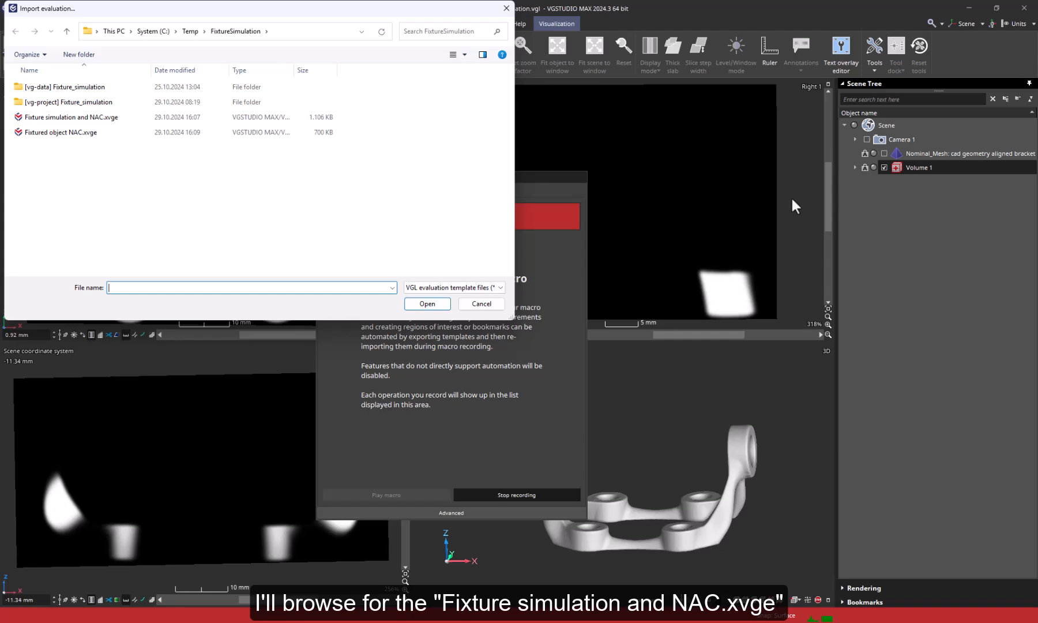
left_click(64, 118)
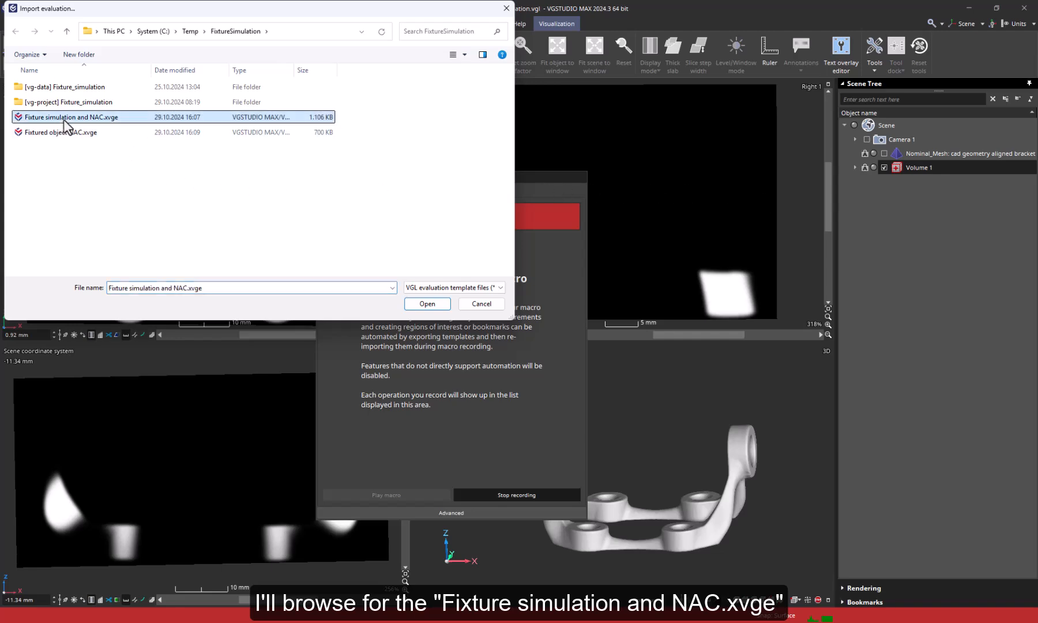
left_click(426, 304)
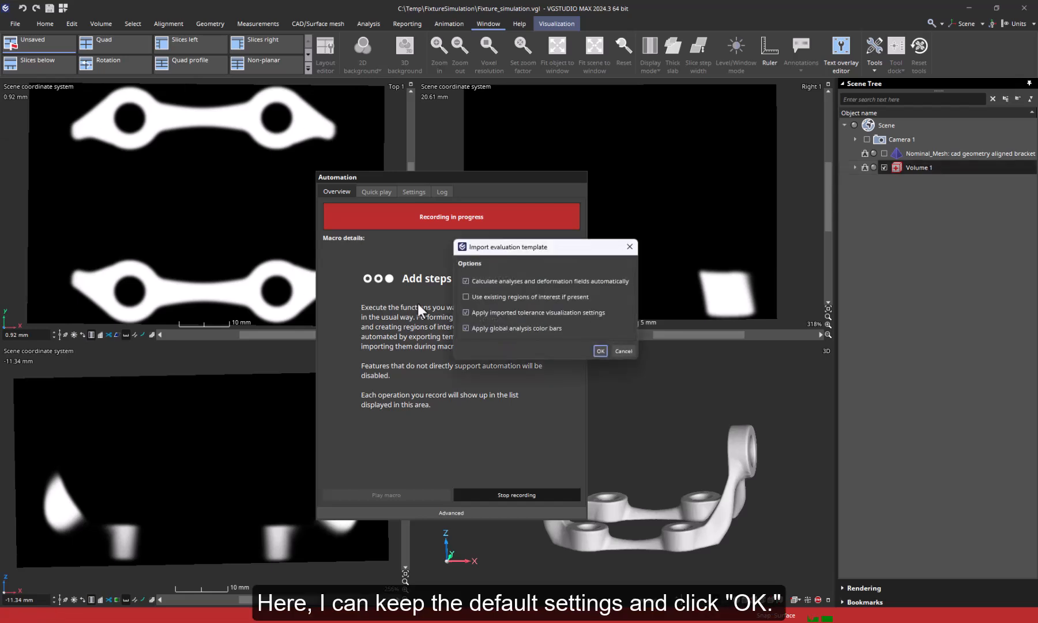
left_click(600, 351)
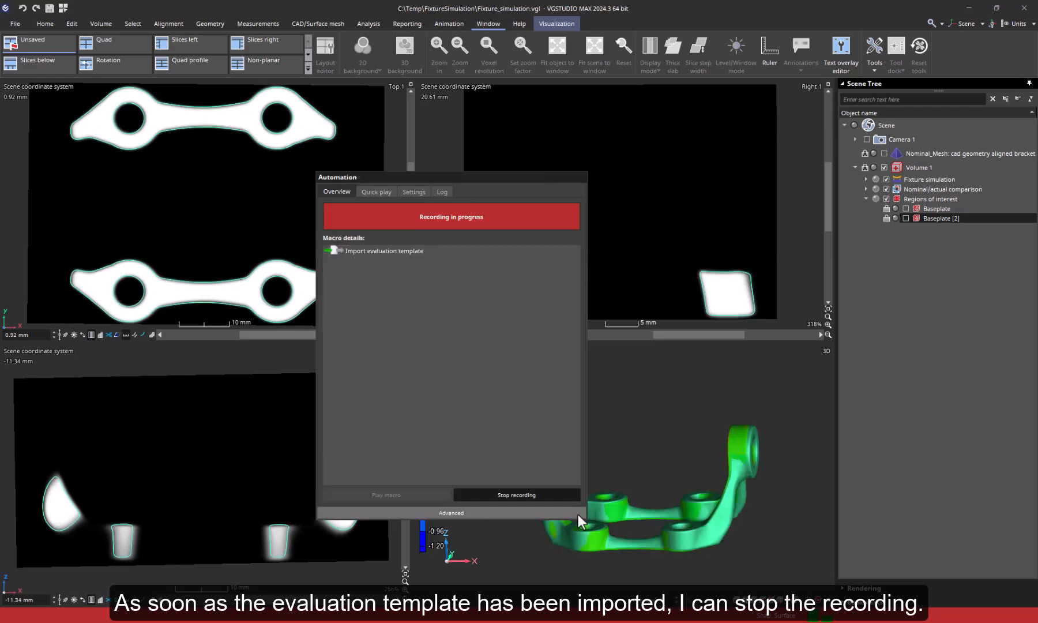
left_click(569, 493)
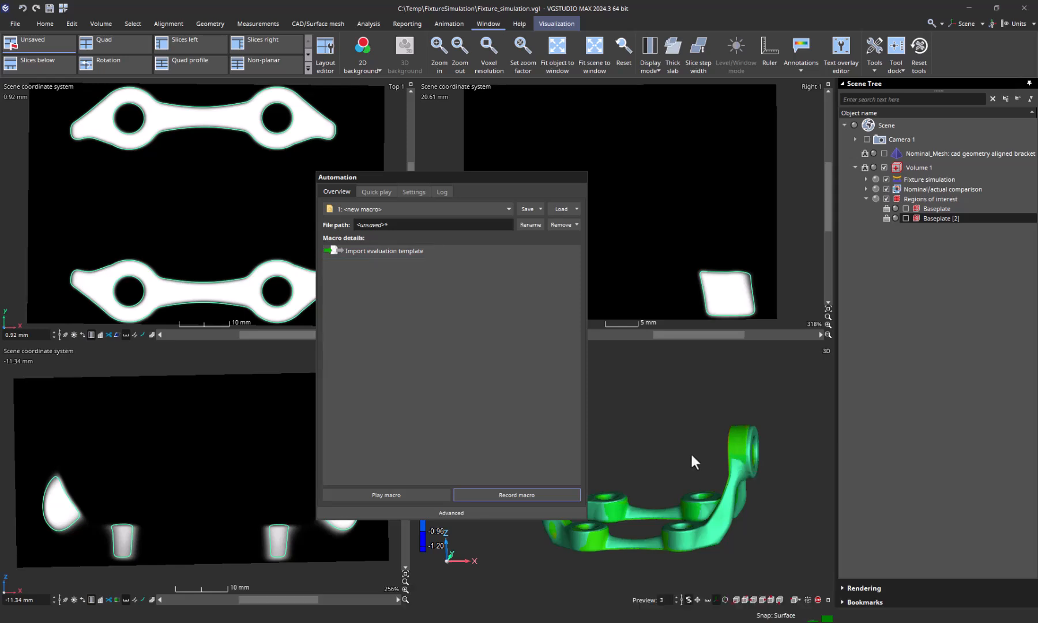
Record a second macro that places the fixtured mesh from the fixture simulation's Analysis 1 in the scene.
left_click(529, 495)
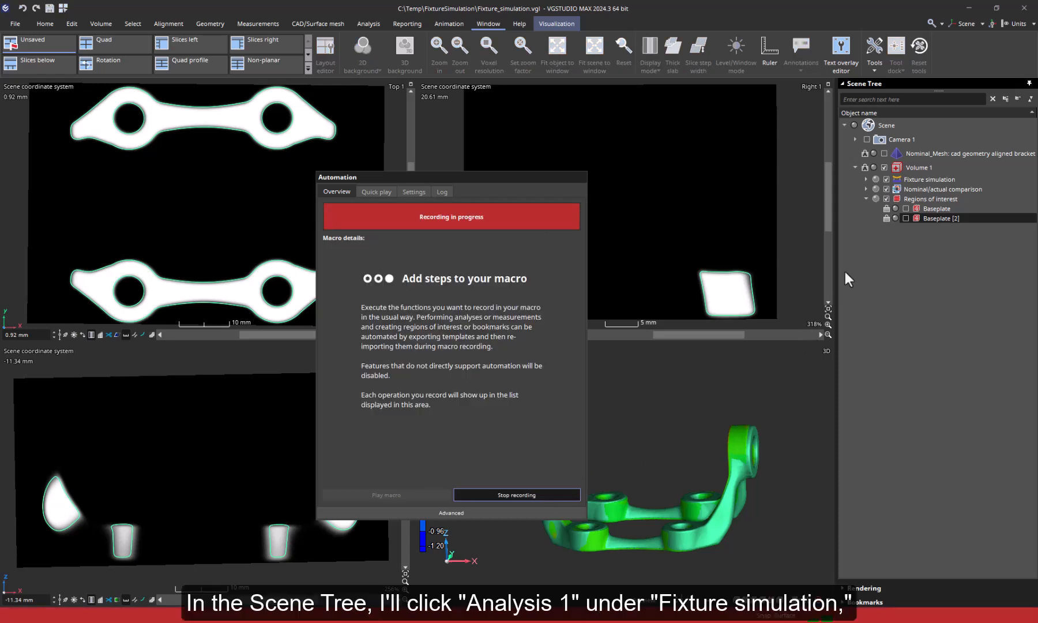
left_click(866, 179)
left_click(922, 190)
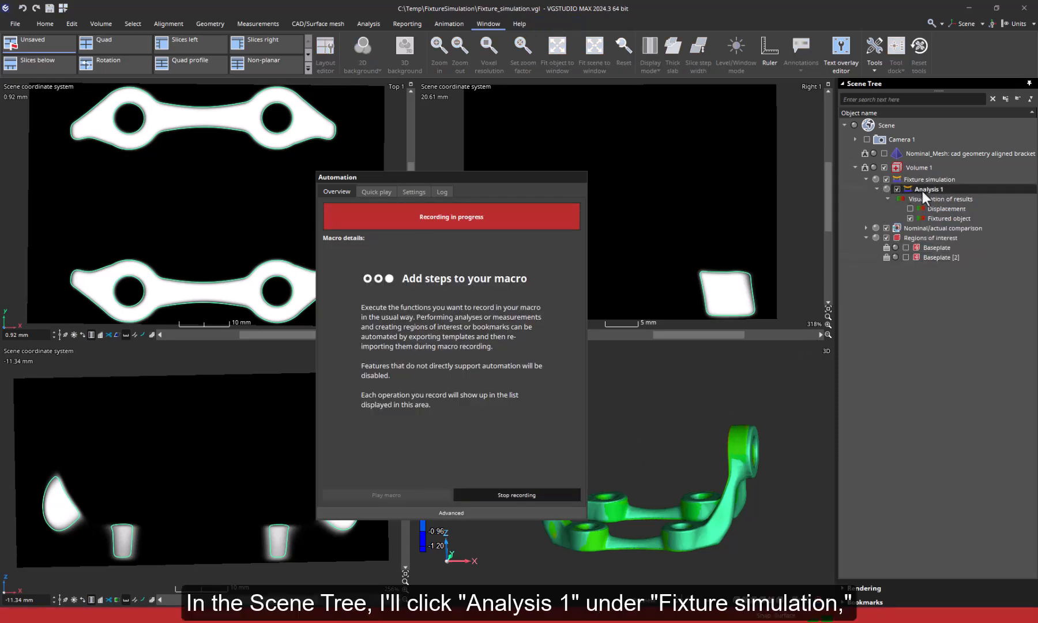
left_click(363, 24)
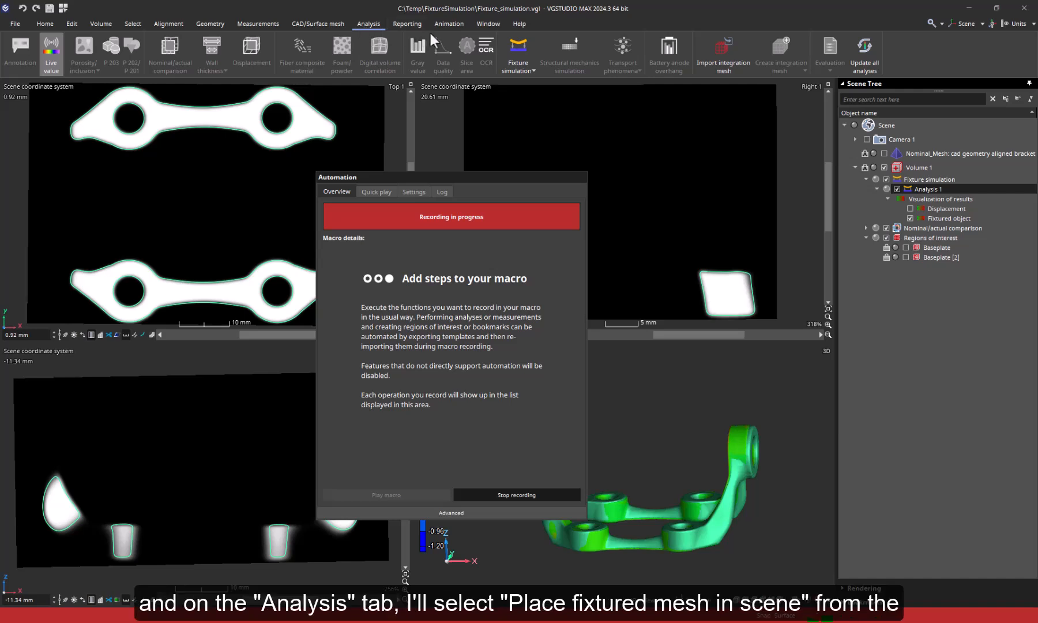
left_click(533, 71)
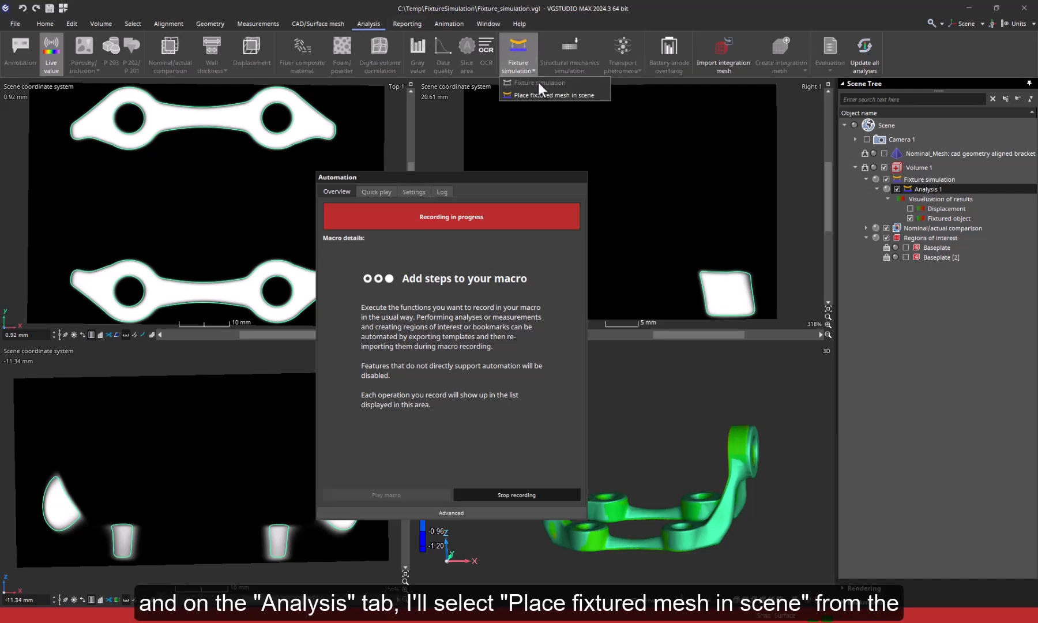
left_click(601, 95)
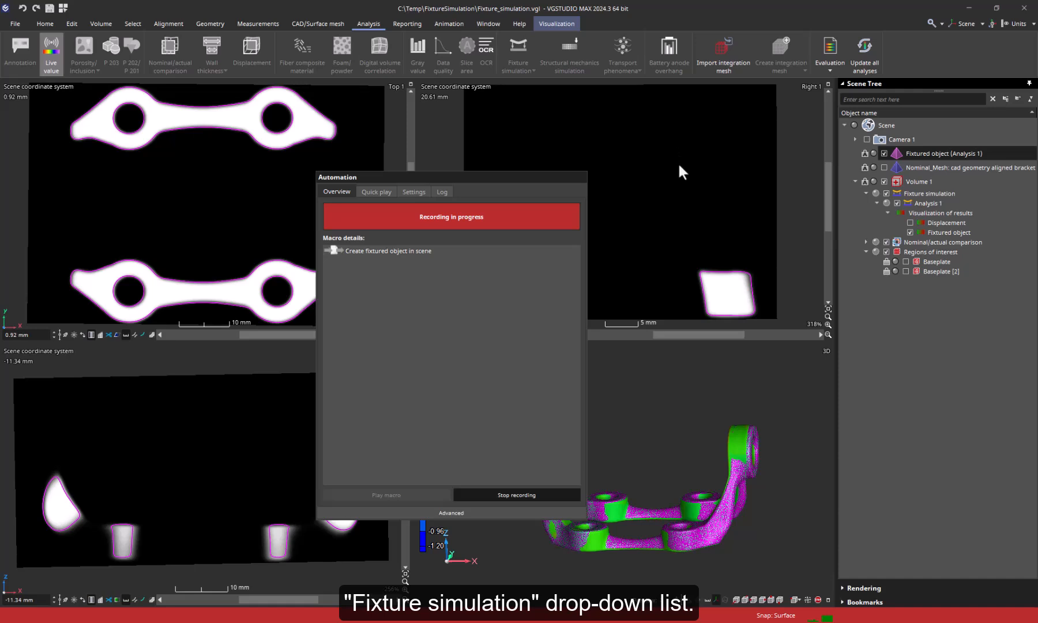
left_click(528, 493)
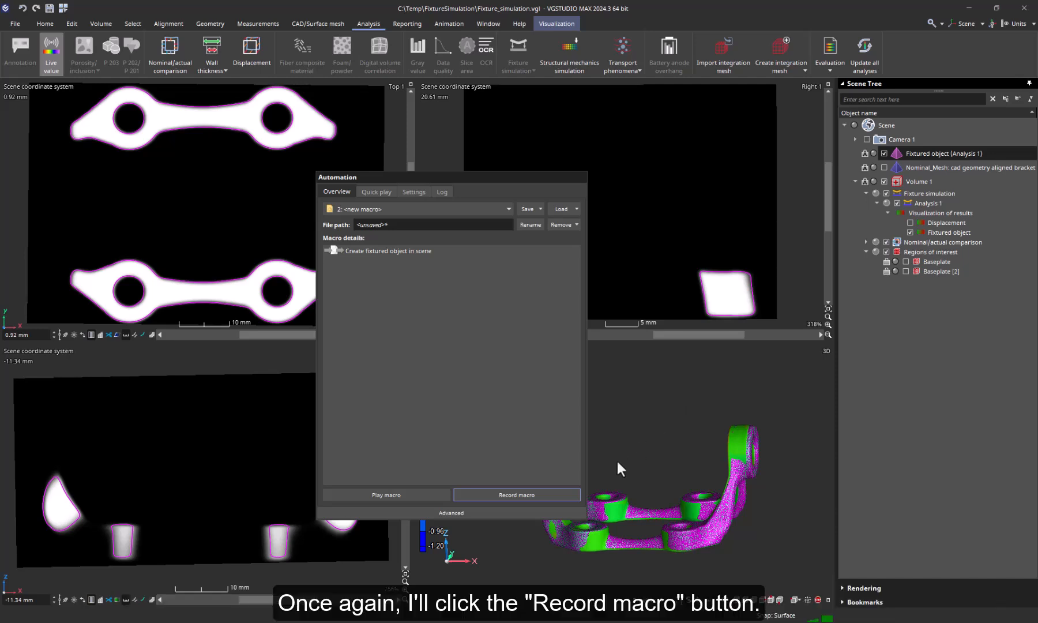
Record a third macro that imports the evaluation template "Fixtured object NAC.xvge" on the fixtured object with the default import options.
left_click(567, 494)
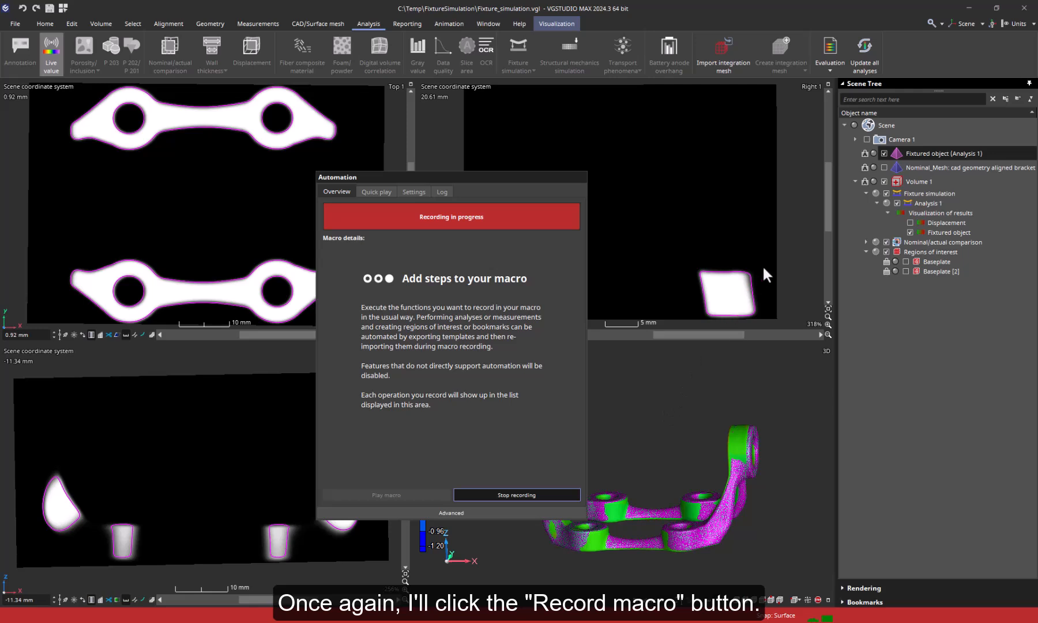
right_click(917, 152)
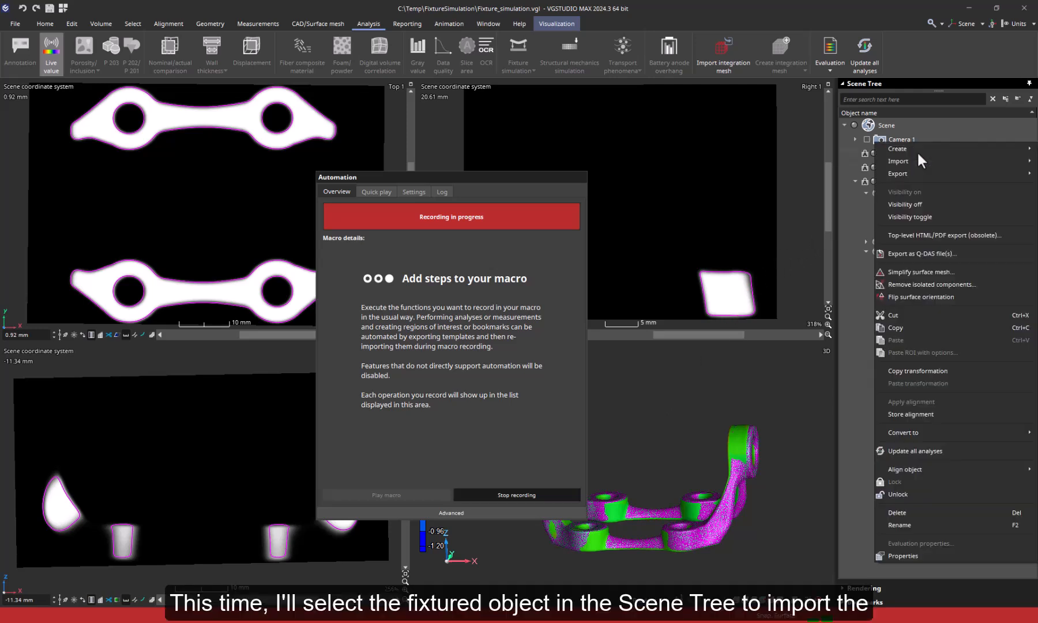
mouse_move(912, 161)
left_click(826, 184)
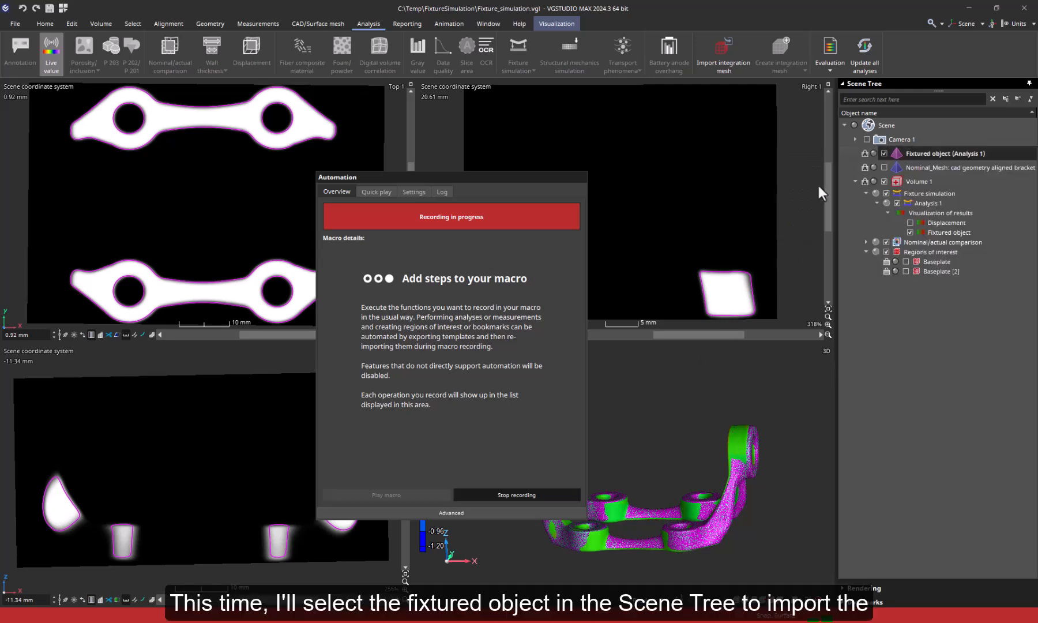
left_click(64, 137)
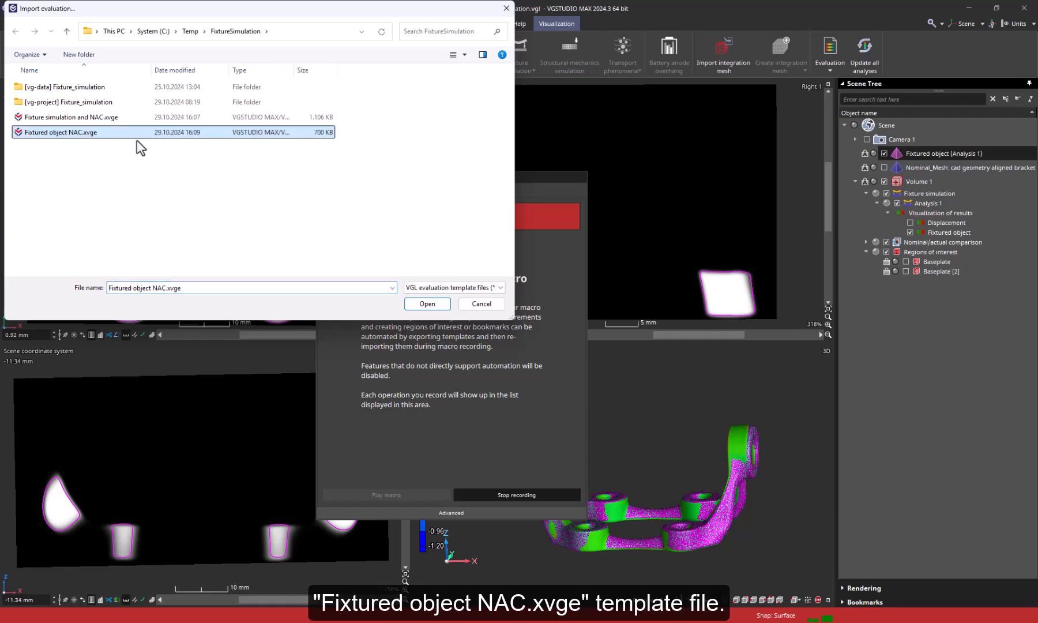
left_click(443, 302)
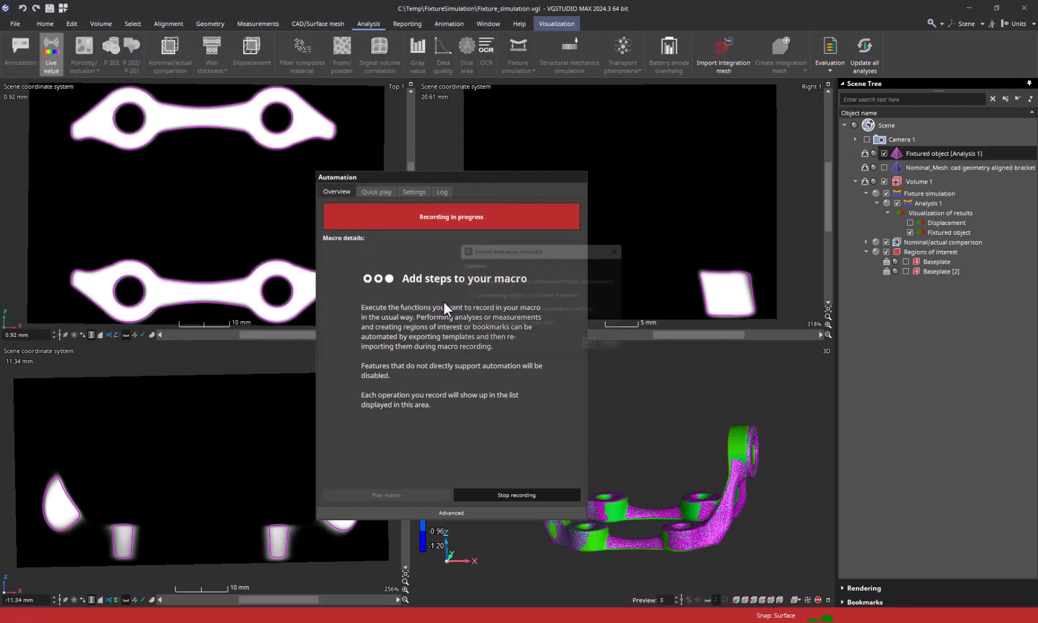
left_click(600, 350)
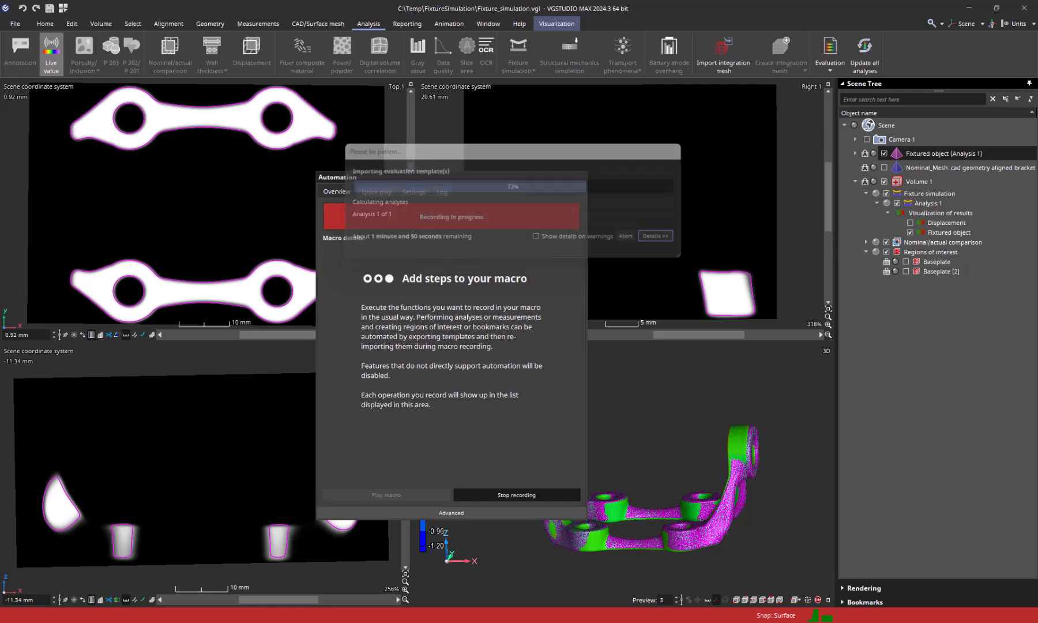
left_click(498, 495)
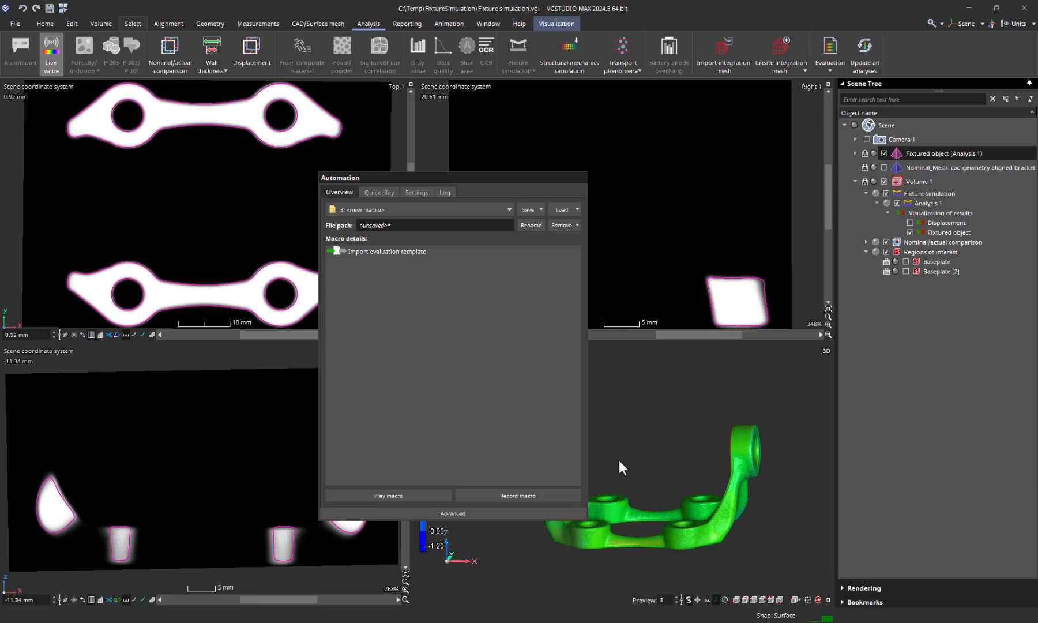
Open the advanced Automation view and expand all three recorded macros to show their steps.
left_click(479, 513)
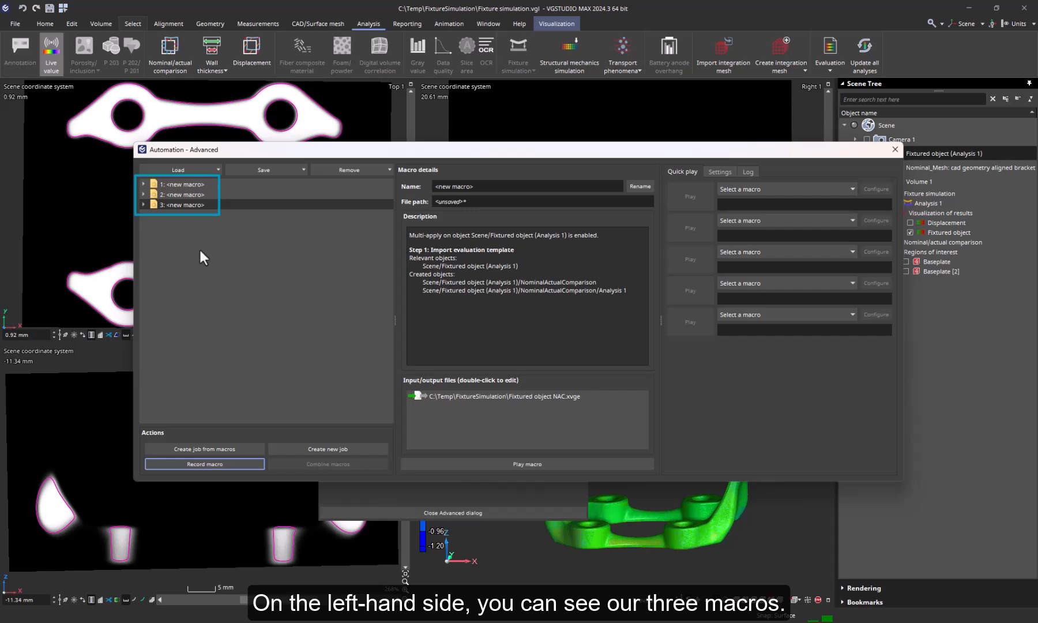
left_click(144, 183)
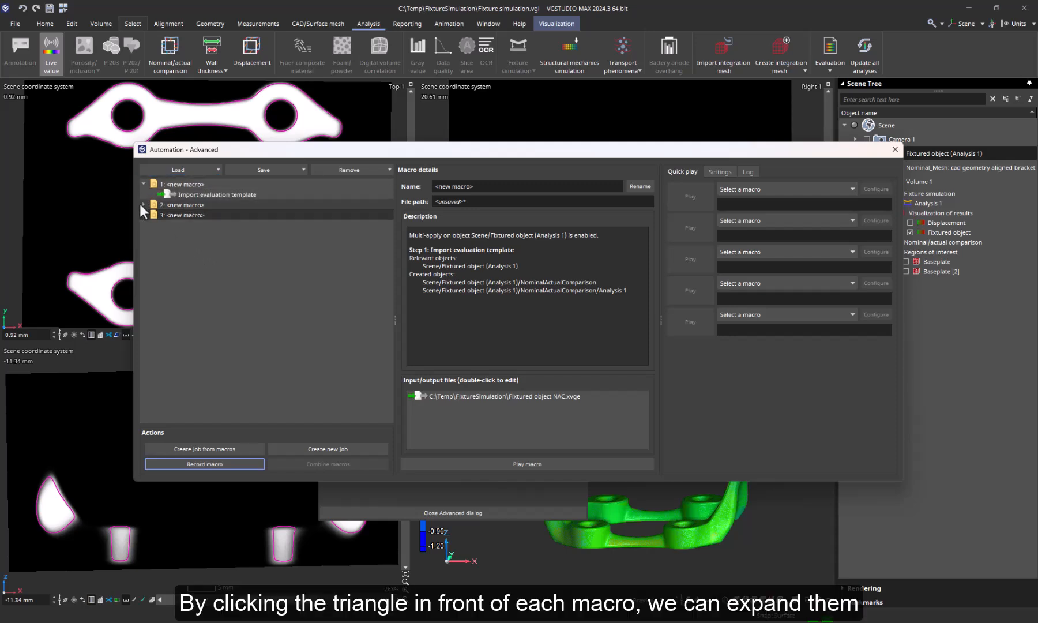
left_click(142, 204)
left_click(142, 225)
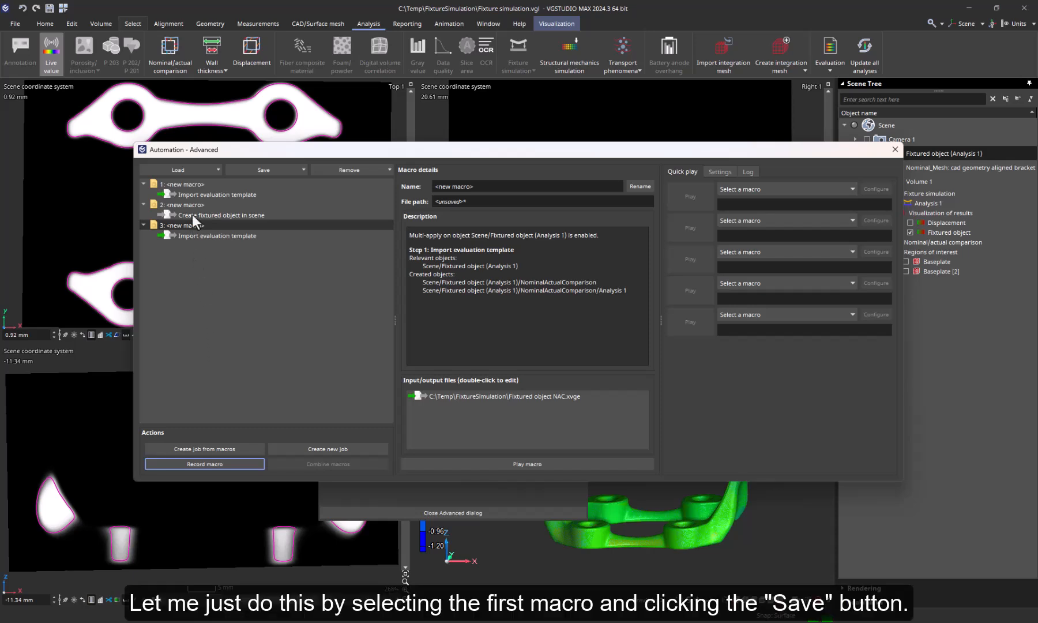
Save the first macro in the FixtureSimulation folder as "Import fixture simulation and NAC".
left_click(192, 185)
left_click(285, 170)
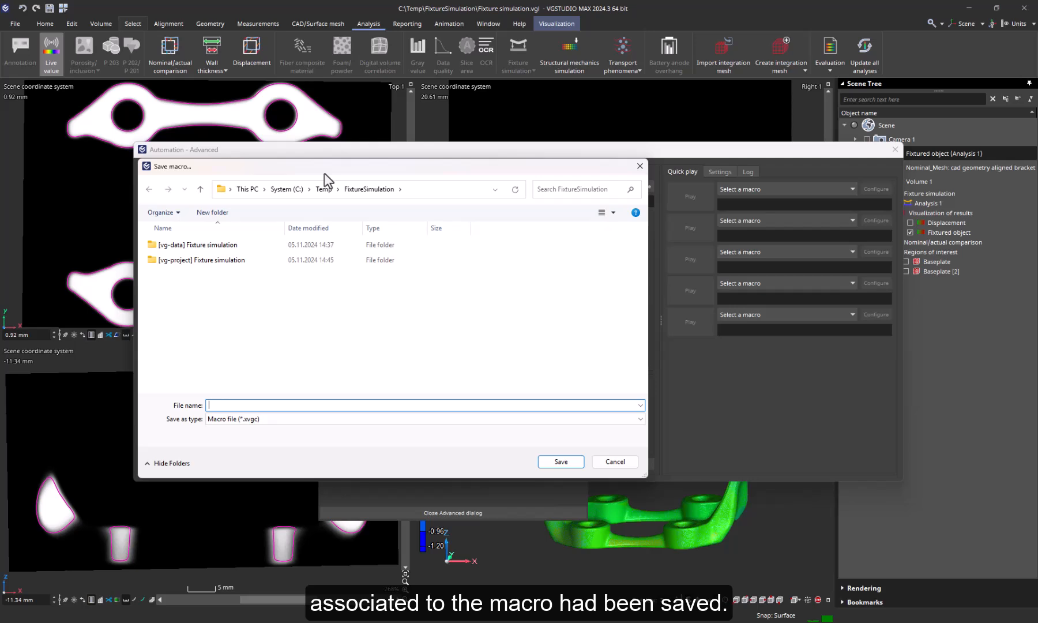
type("I")
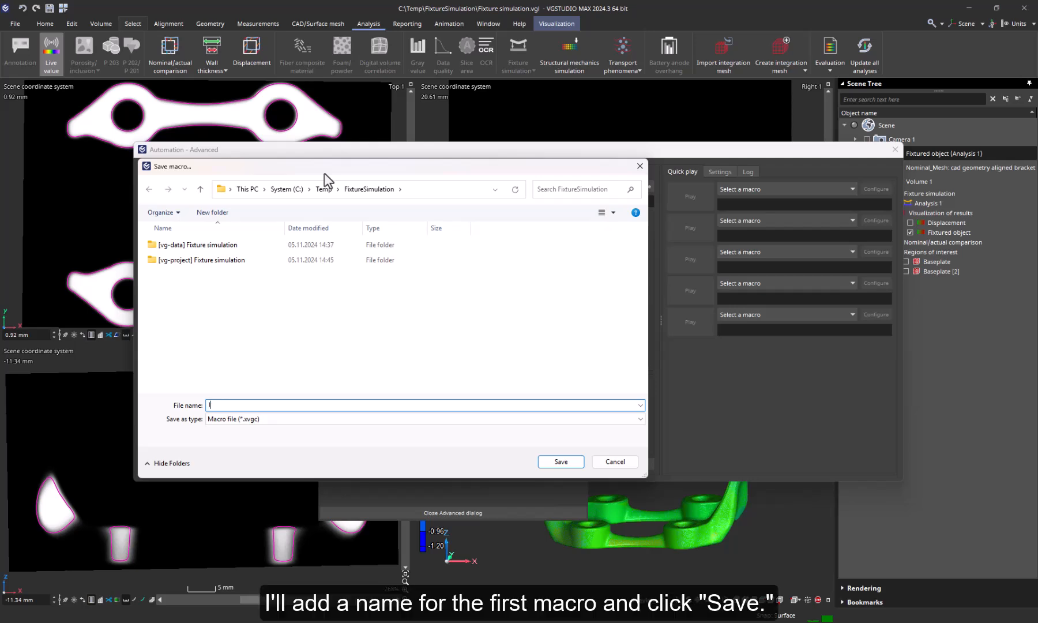
type("mport fixture simulation ")
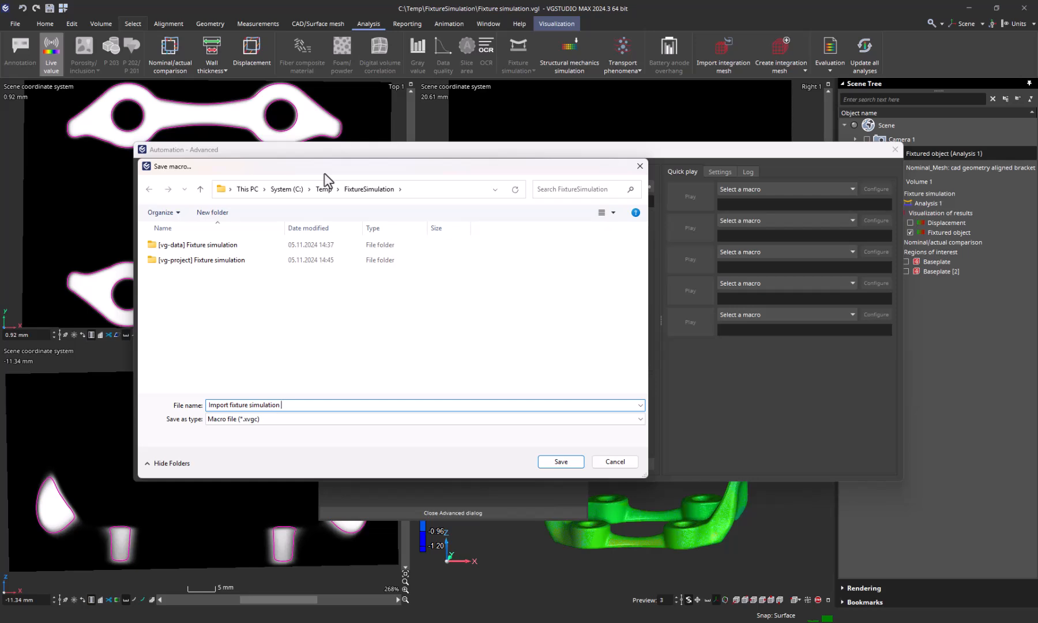
type("and NAC")
left_click(560, 462)
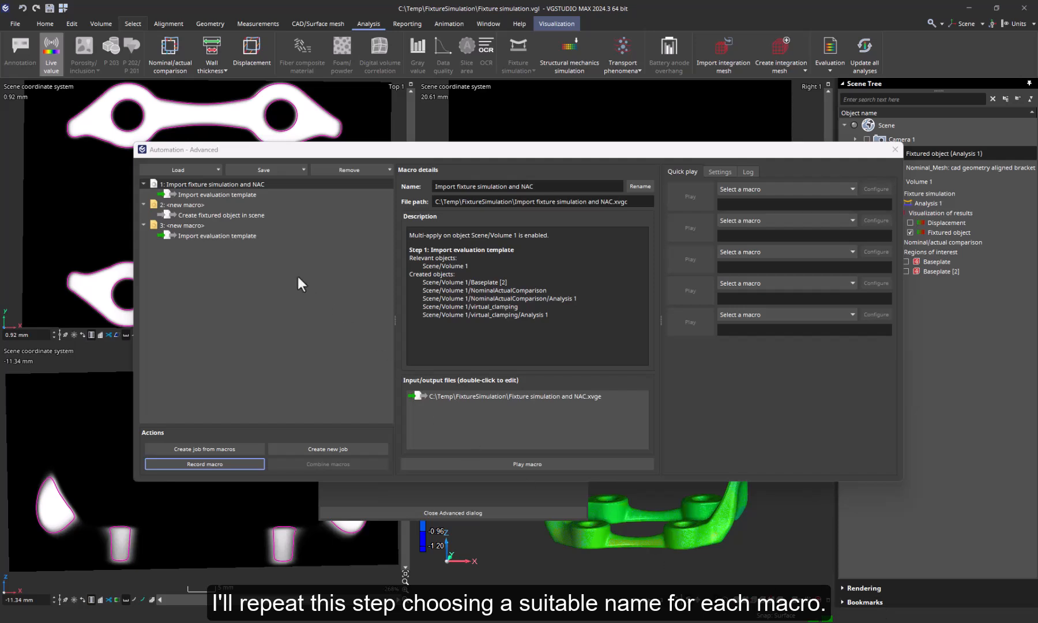
Save the second macro, which creates the fixtured object, as "Place fixtured object in scene".
left_click(193, 205)
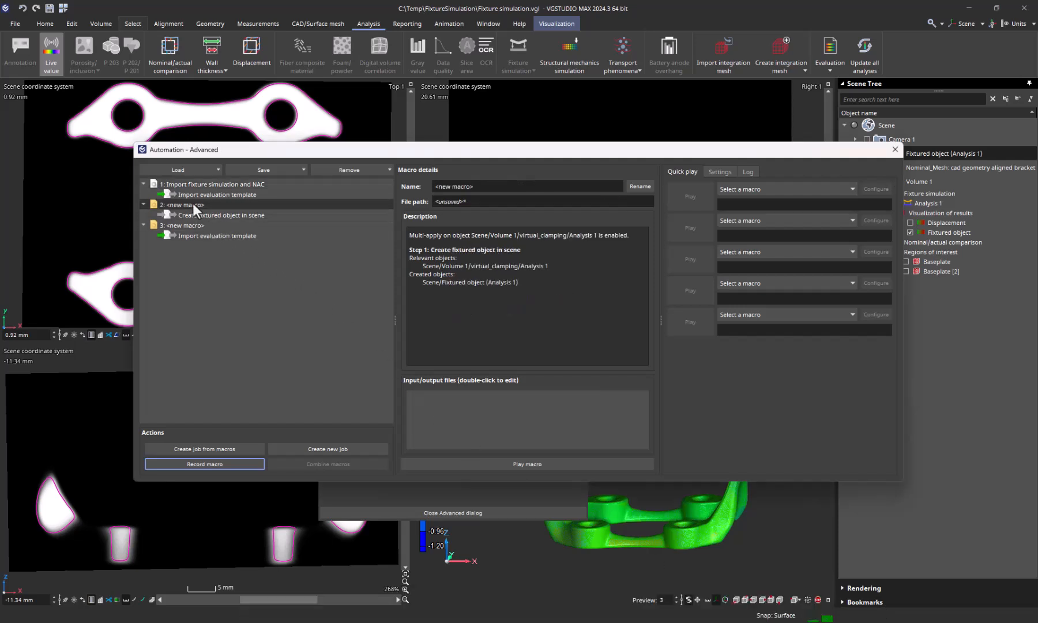
left_click(282, 169)
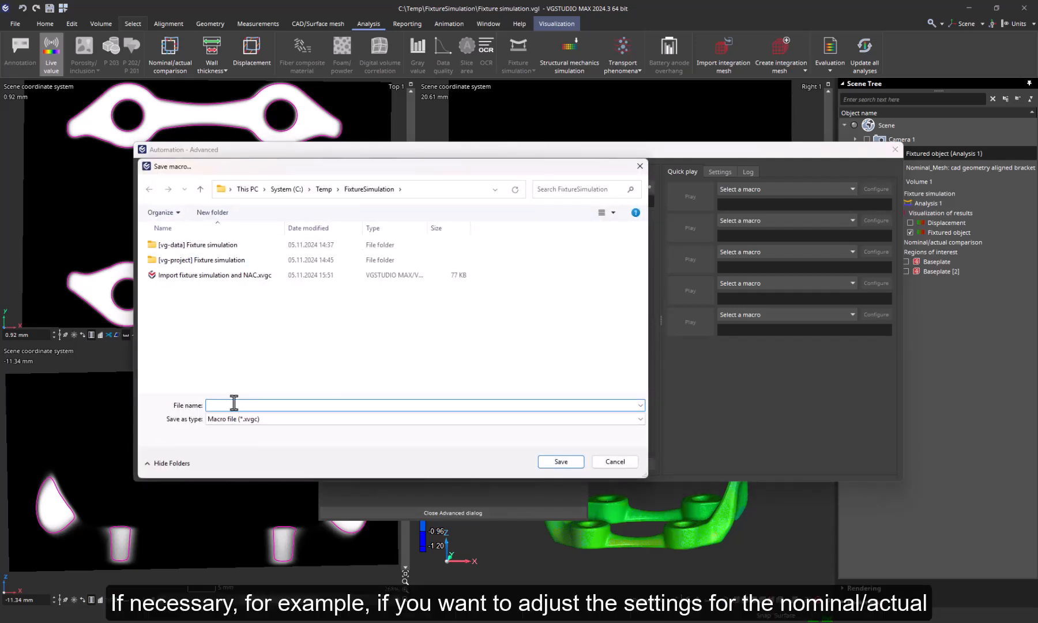
type("Place fixtured object in scene")
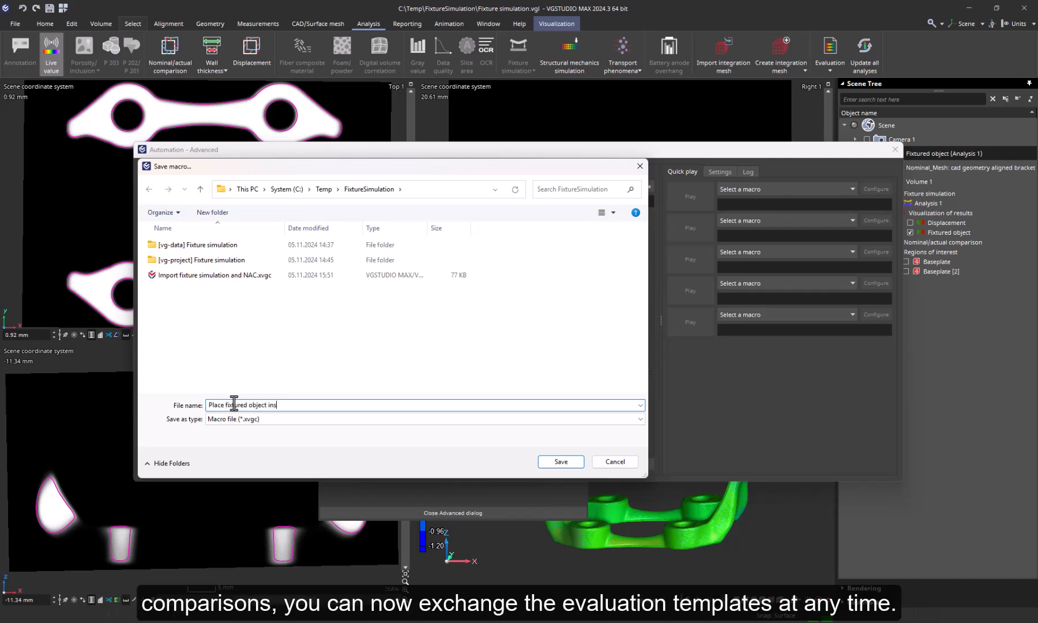
left_click(560, 462)
Save the third macro, which imports the fixtured object's evaluation template, as "NAC on fixtured object".
left_click(288, 225)
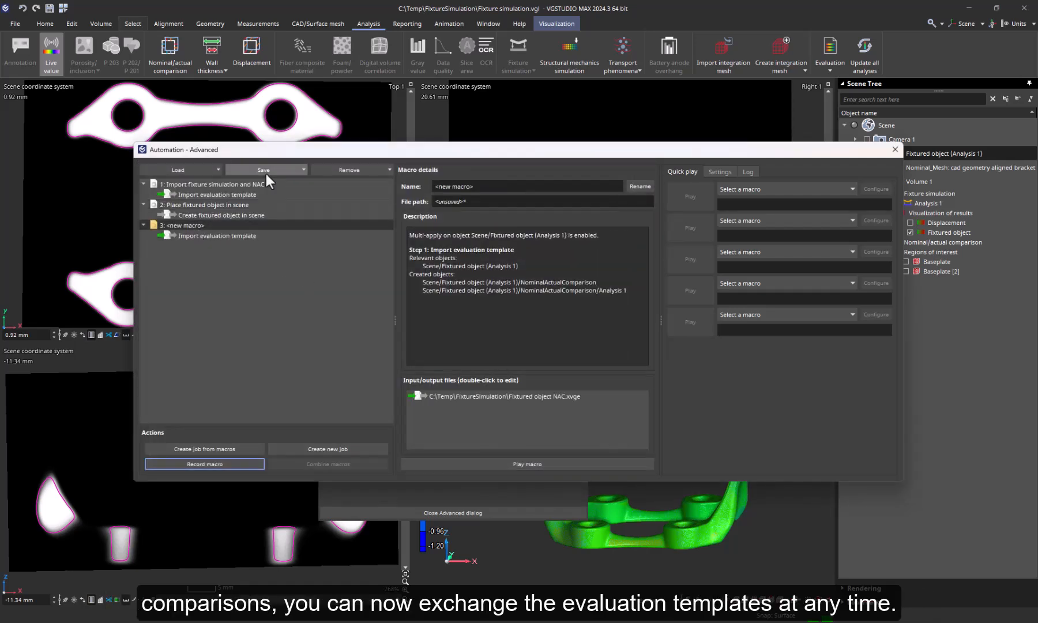
left_click(265, 171)
type("NAC on ")
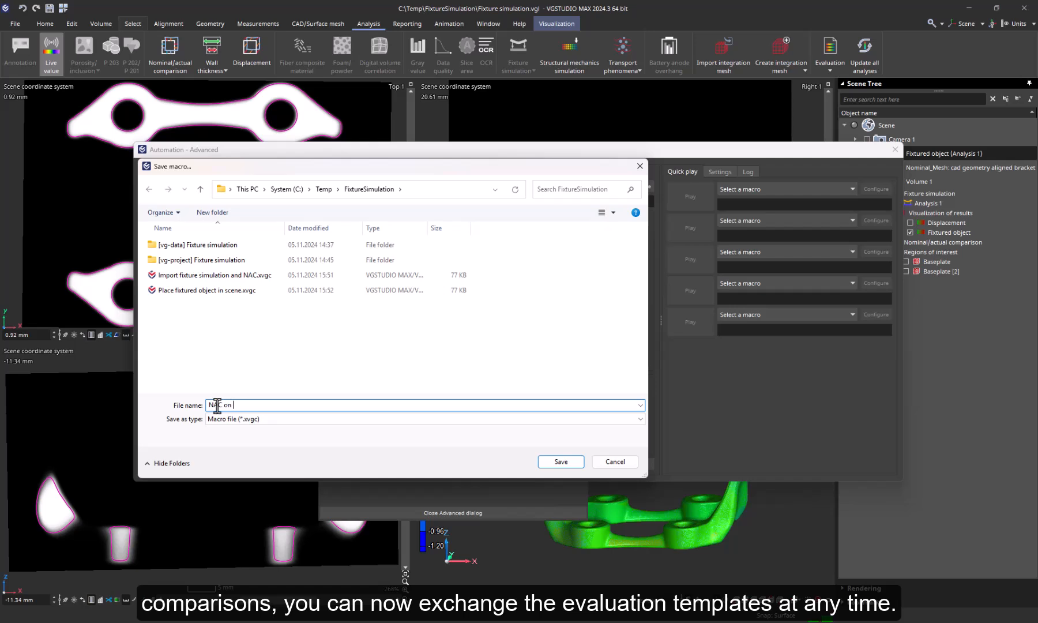
type("fixtured object")
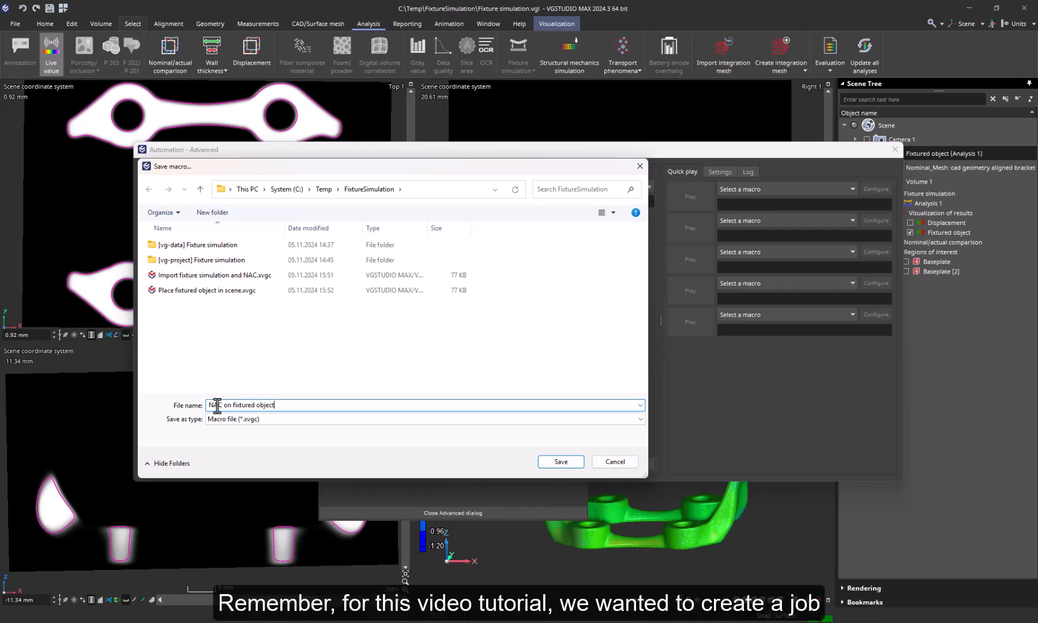
left_click(553, 463)
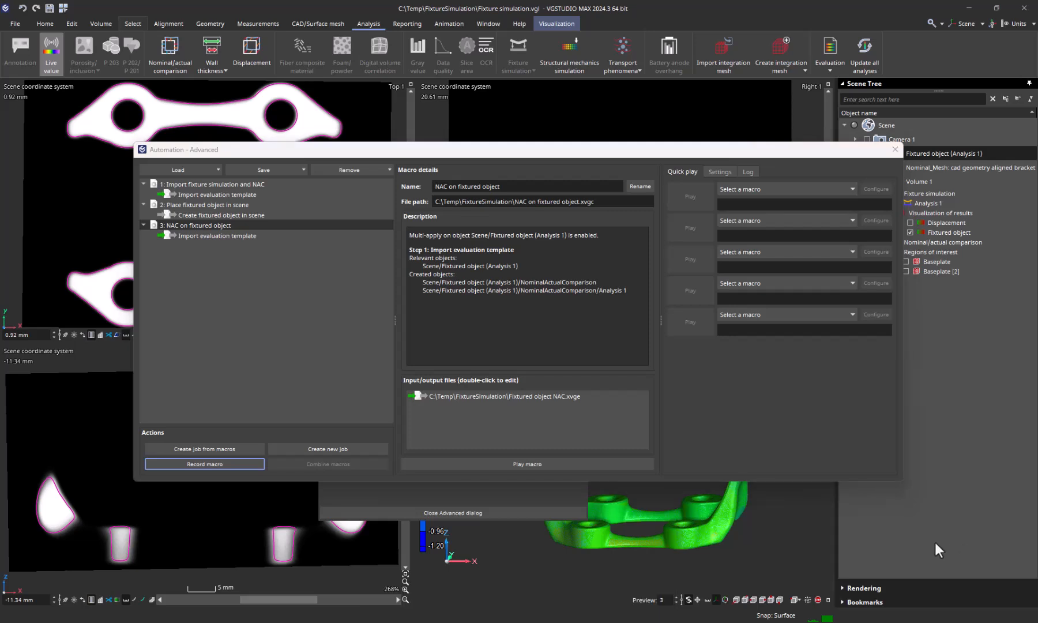
Start a job from all three saved macros and name it "Automated fixture simulation".
left_click(259, 186, "shift")
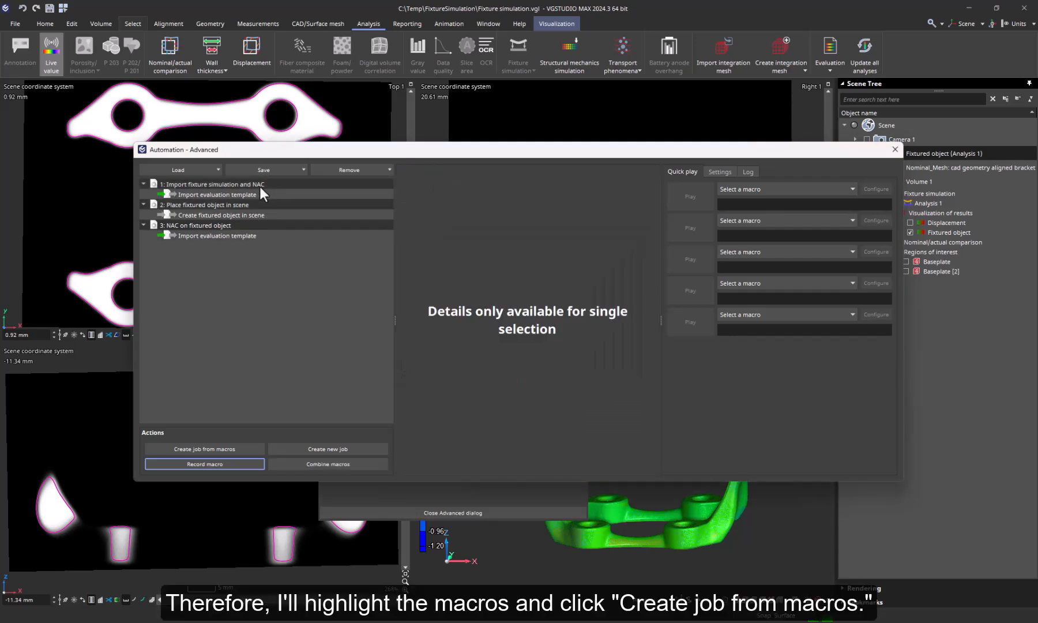
left_click(191, 448)
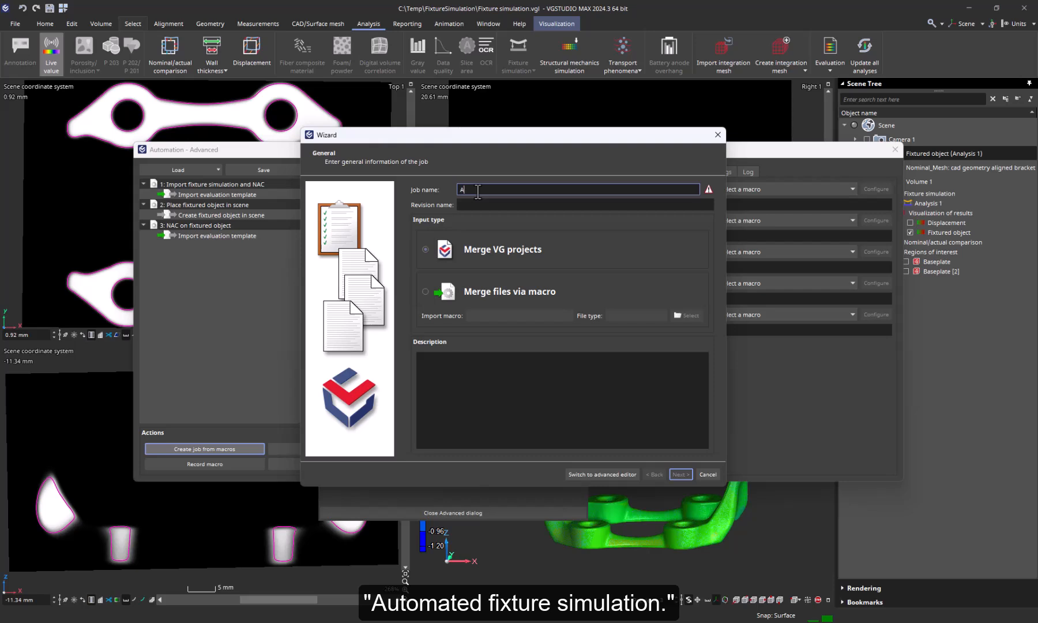
type("Automated fixt")
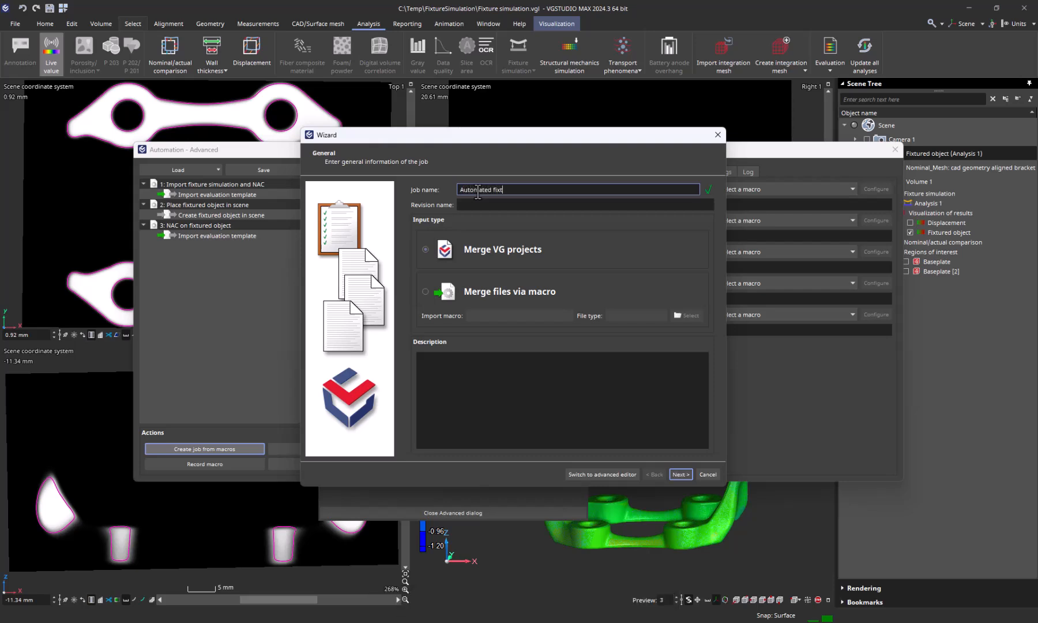
type("ure simulation")
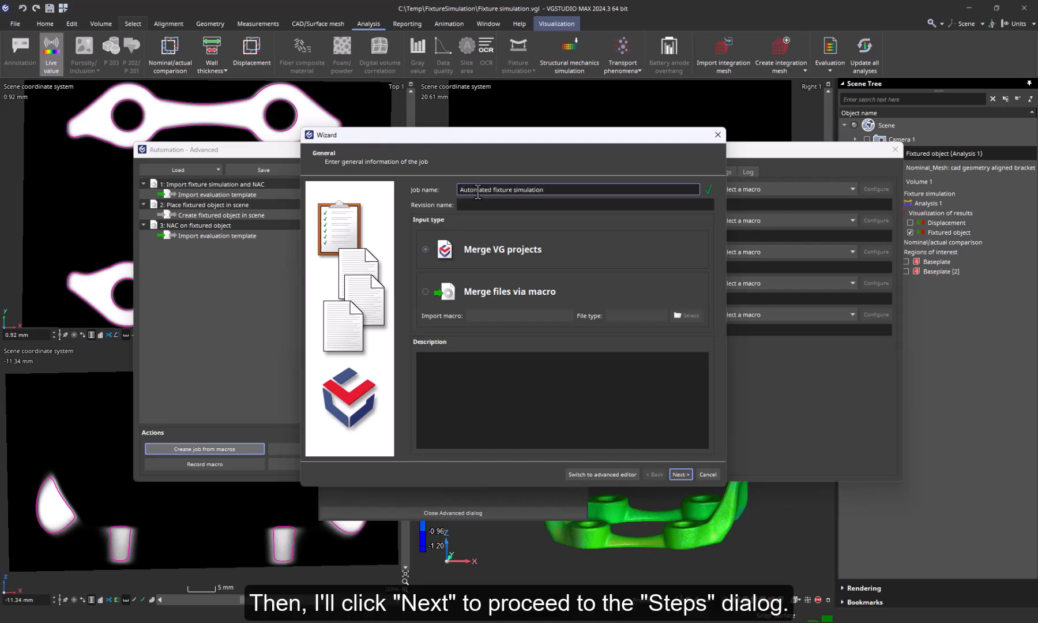
left_click(681, 475)
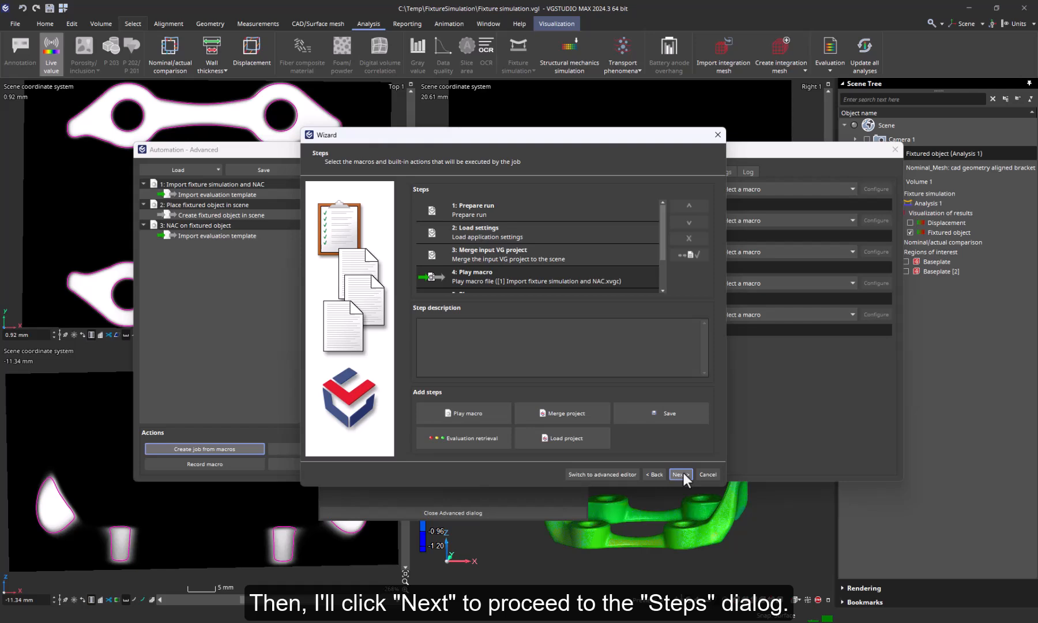
Add a project save step after the three macro steps and finish the job with the default dependencies and output settings.
left_click_drag(663, 251, 661, 277)
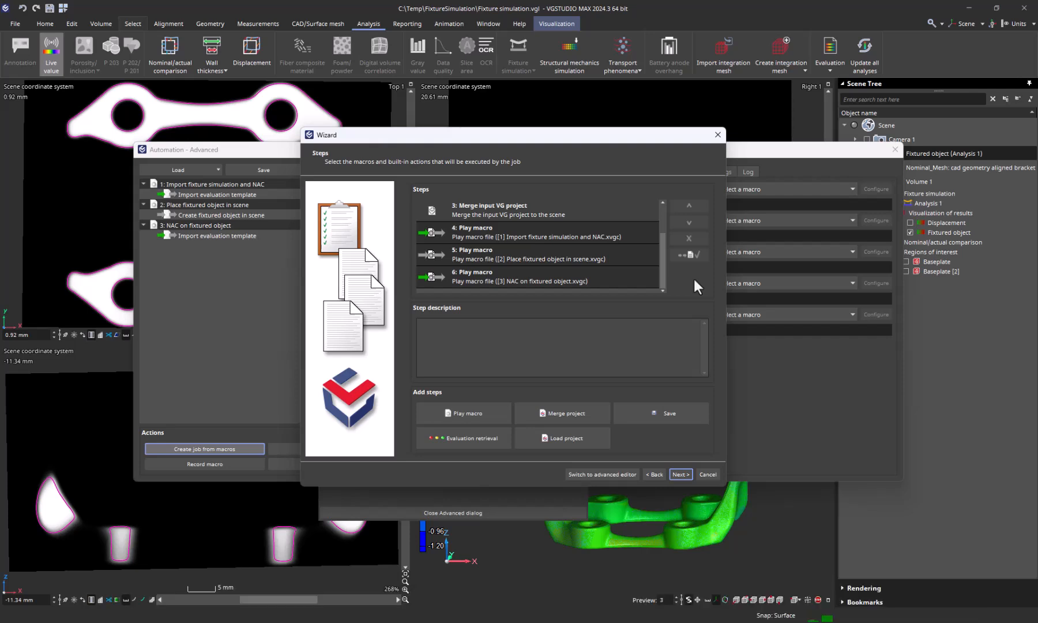
left_click(698, 413)
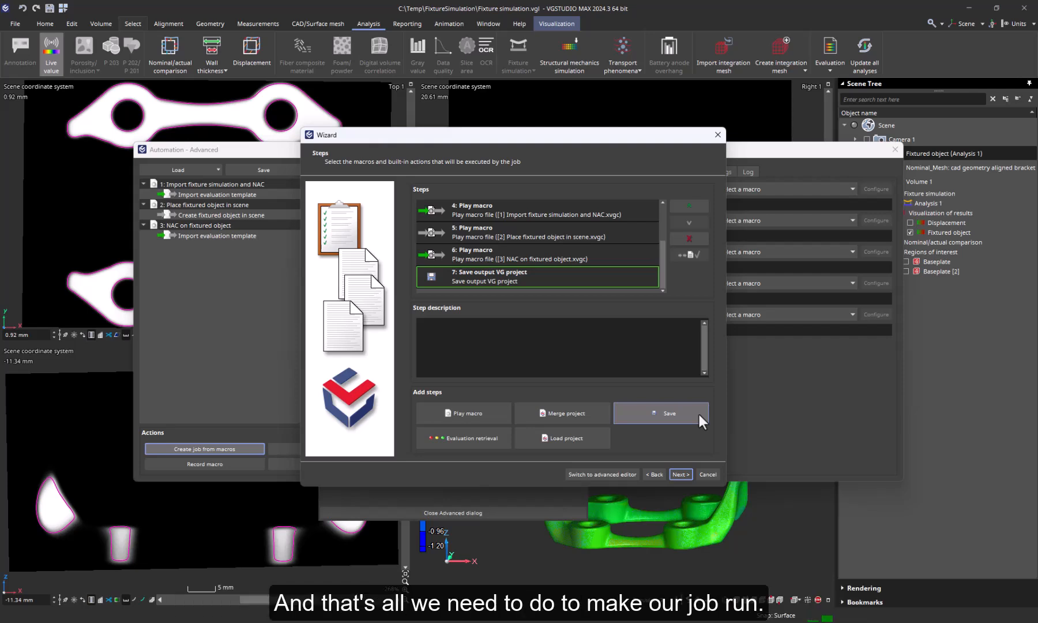
left_click(684, 475)
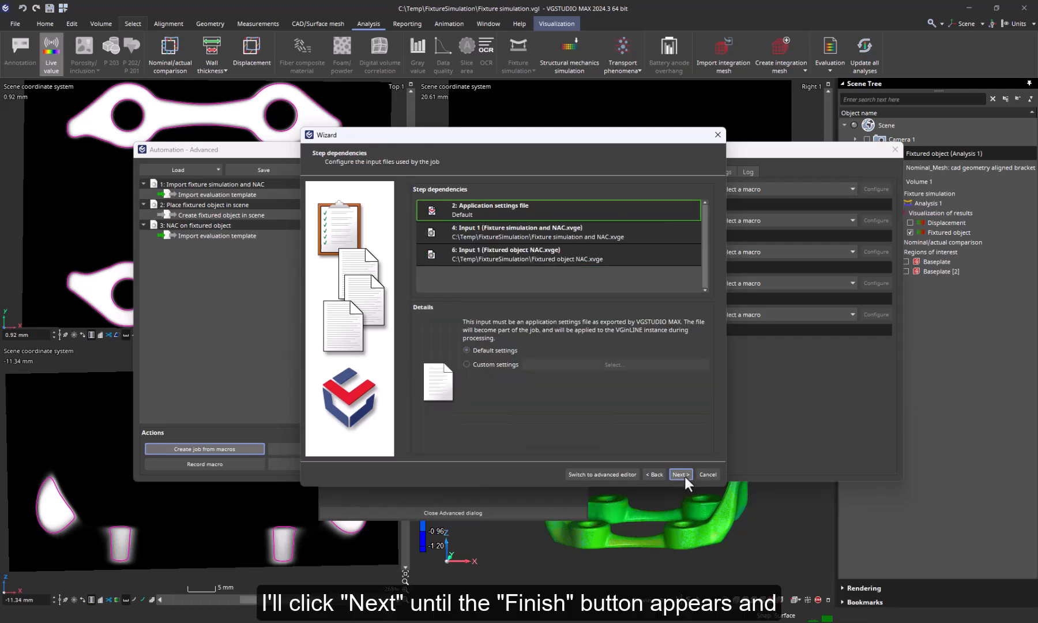
left_click(684, 475)
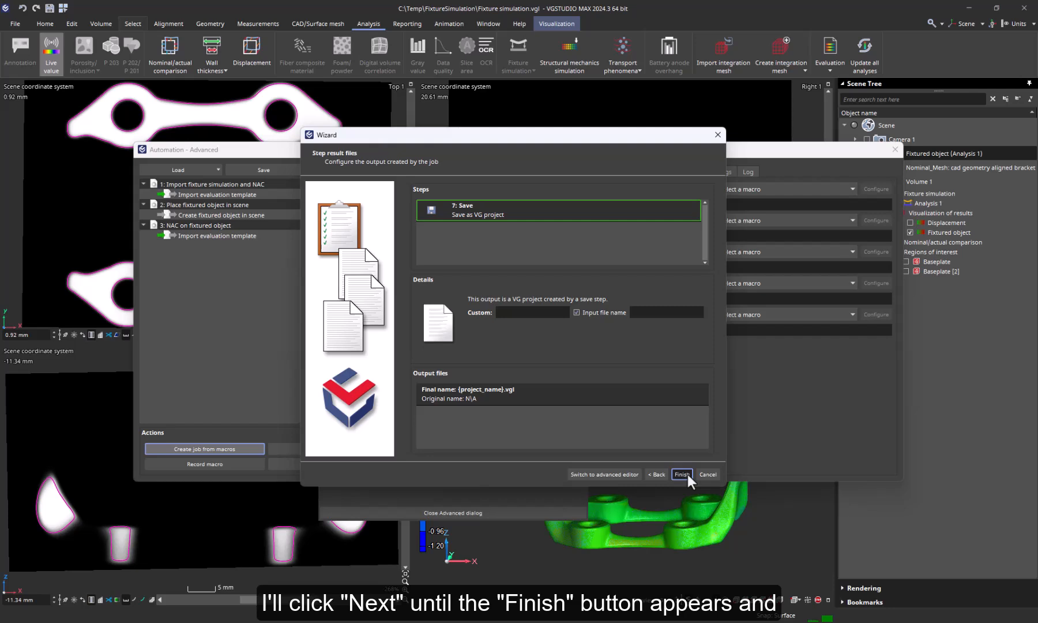
left_click(683, 474)
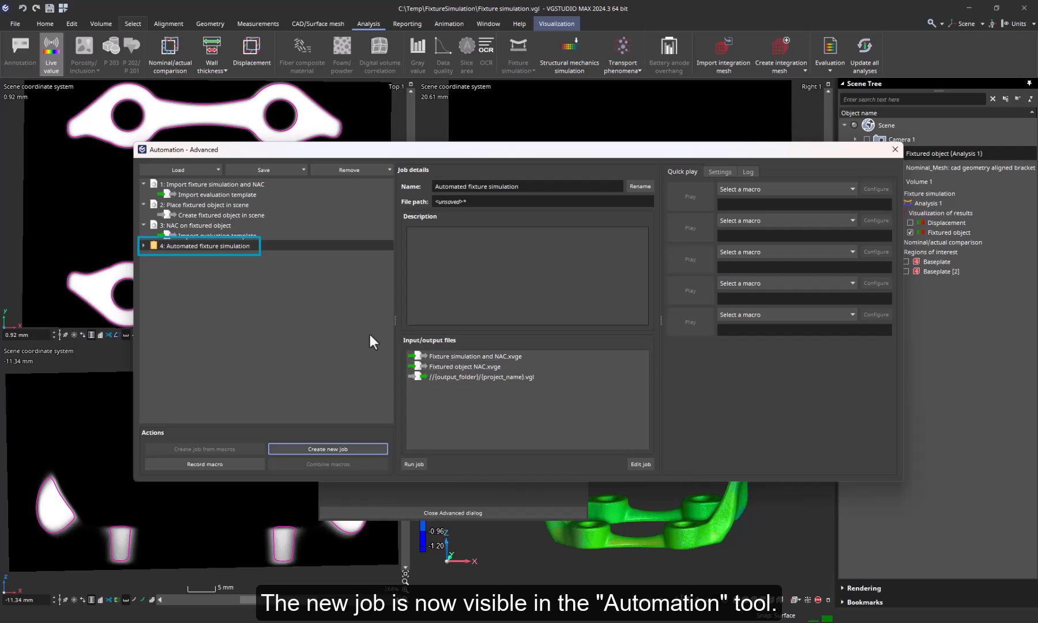
Expand the new job's steps and save the job as "Automated fixture simulation.xvgj" in the FixtureSimulation folder.
left_click(143, 245)
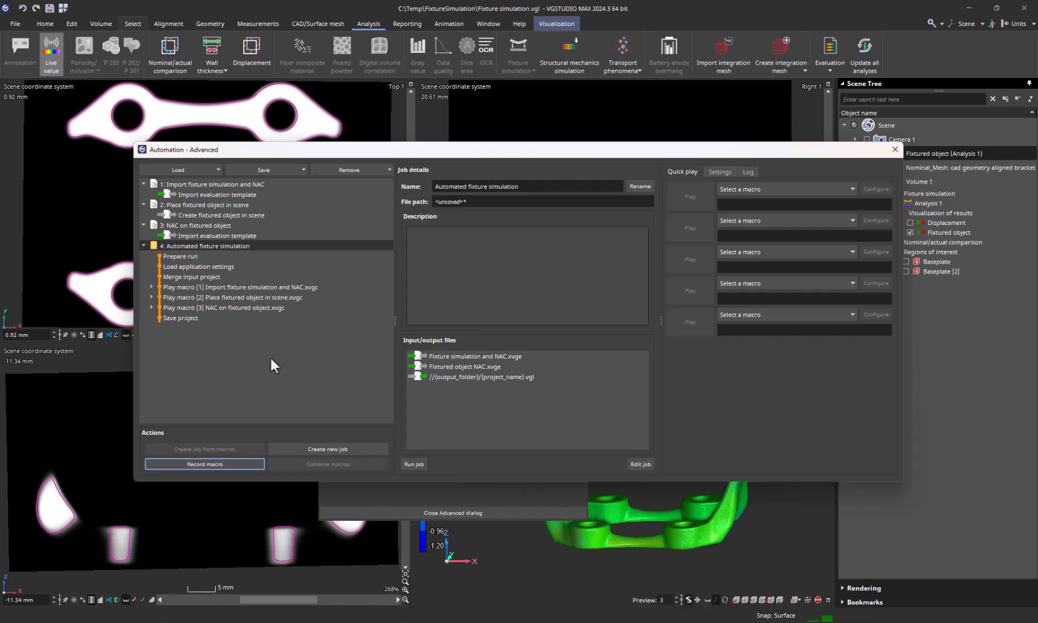
left_click(276, 170)
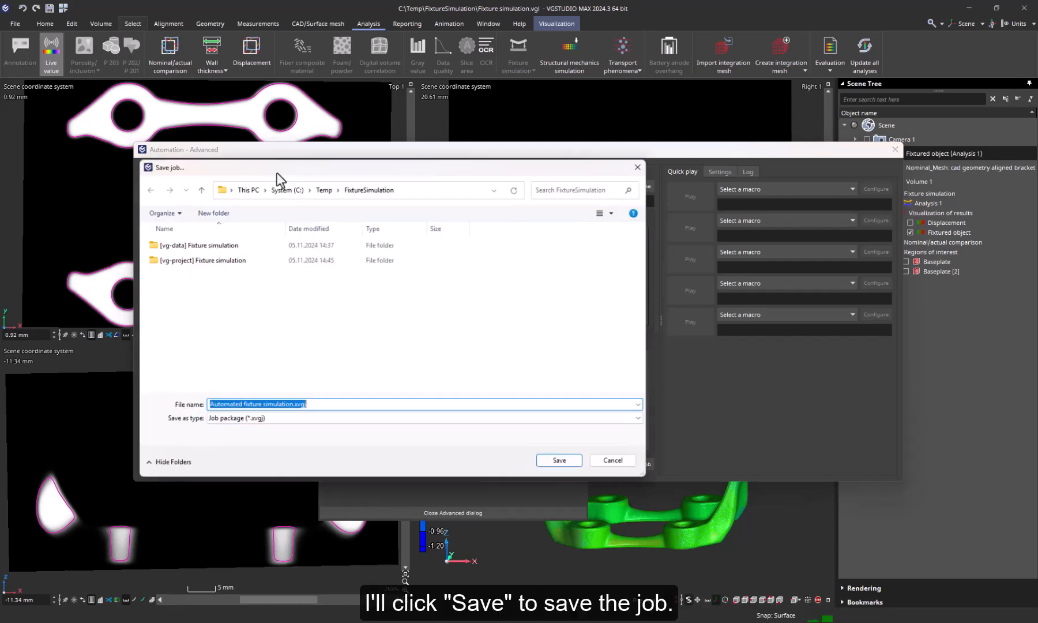
left_click(560, 461)
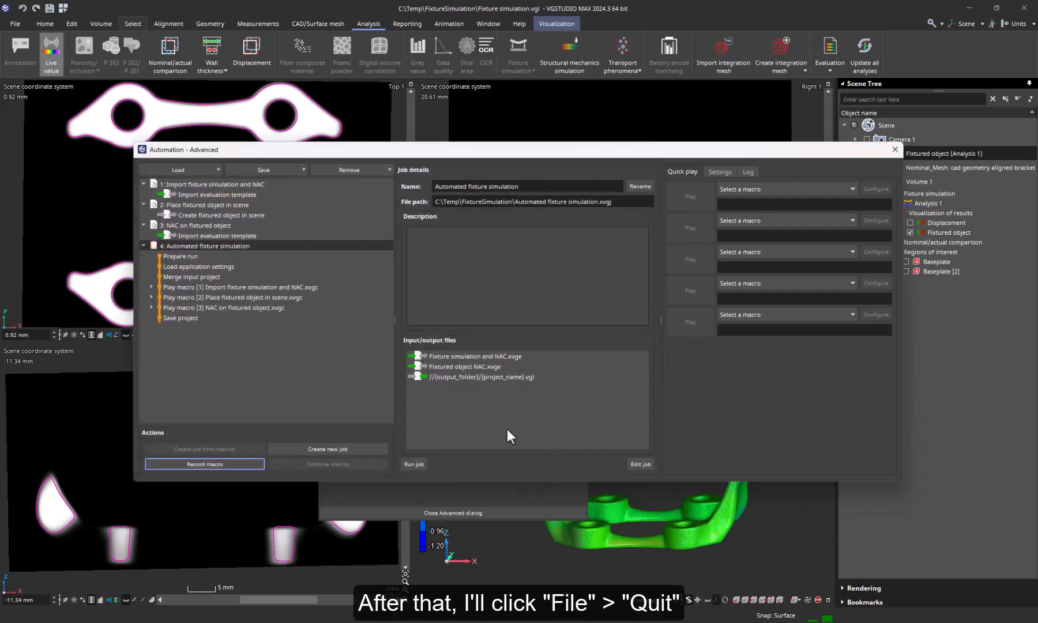
Quit the application without saving the current project.
left_click(11, 23)
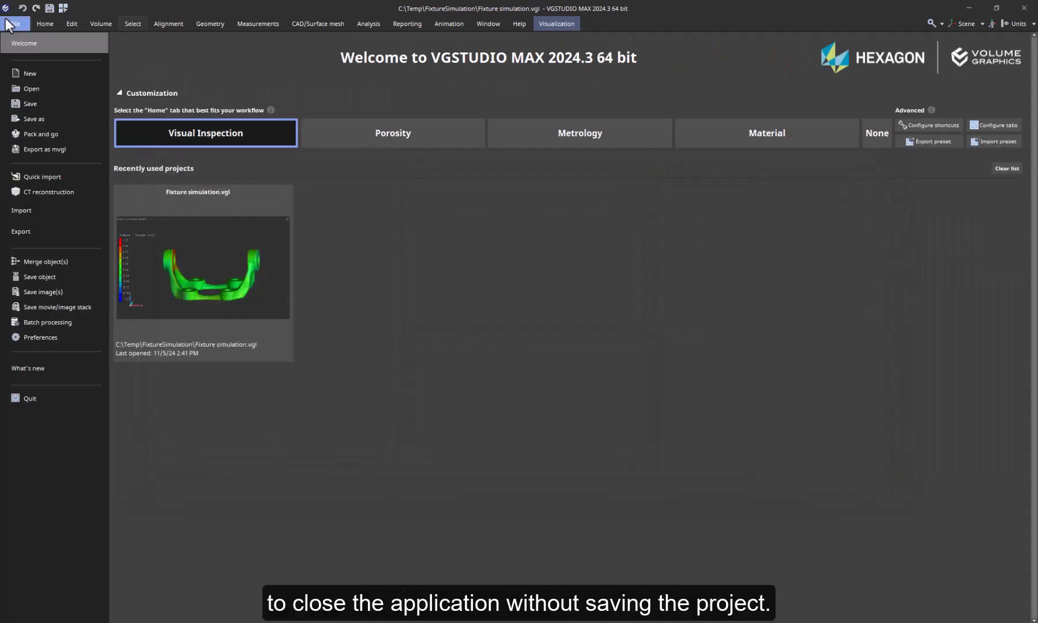
left_click(42, 396)
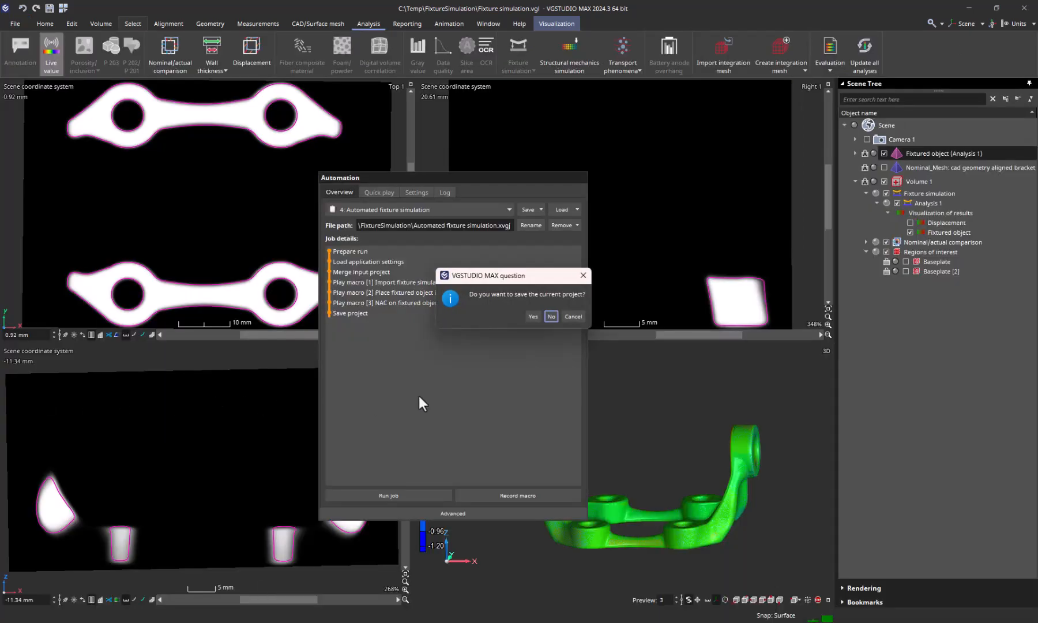
left_click(551, 317)
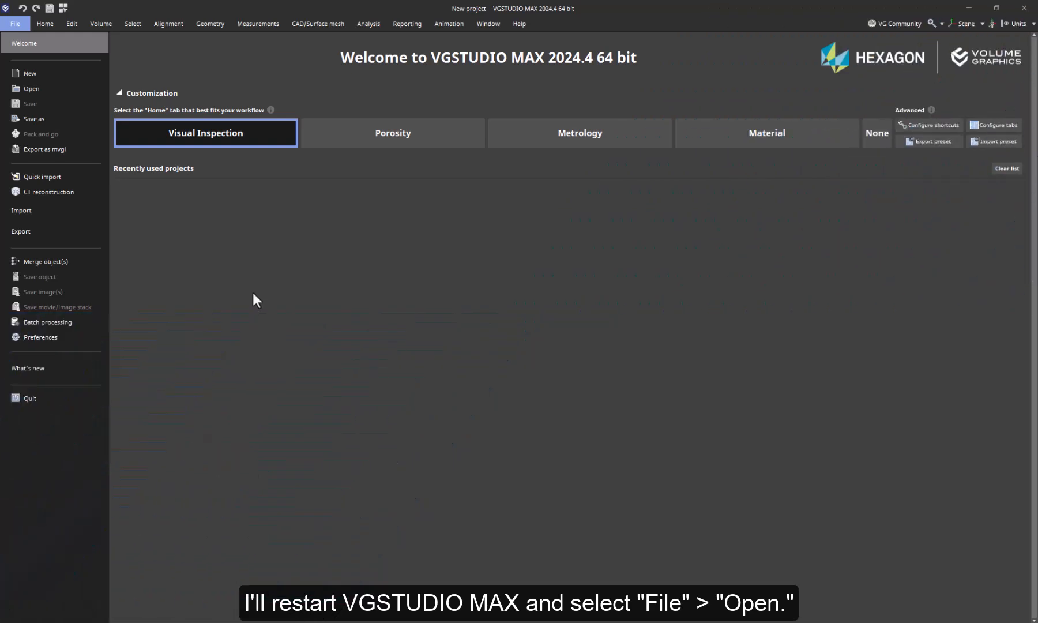
Open the original project "Fixture_simulation.vgl" from the FixtureSimulation folder in the restarted application.
left_click(56, 89)
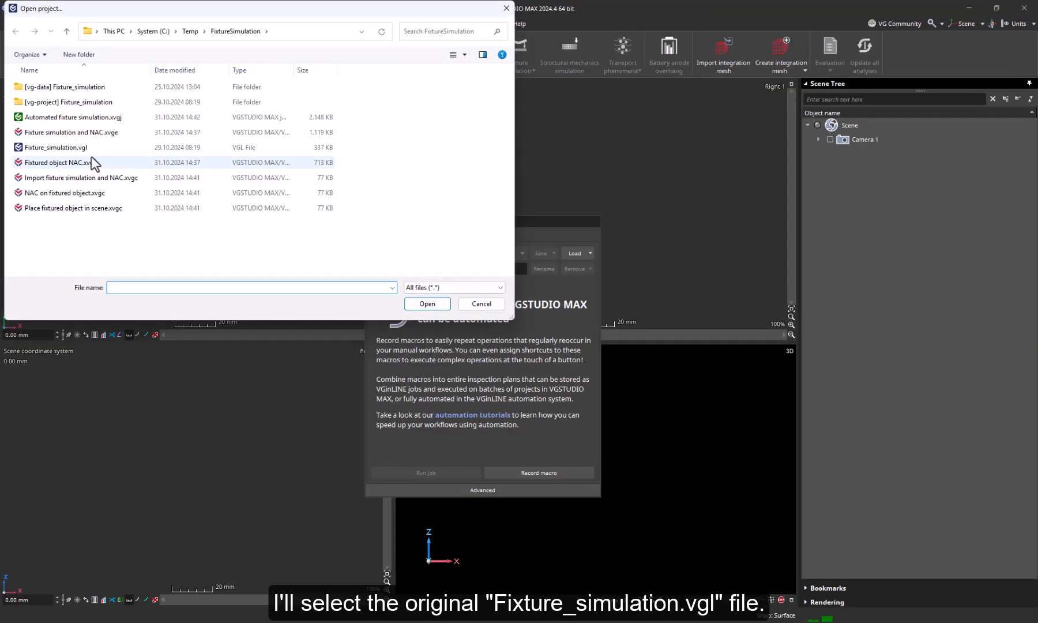
left_click(88, 149)
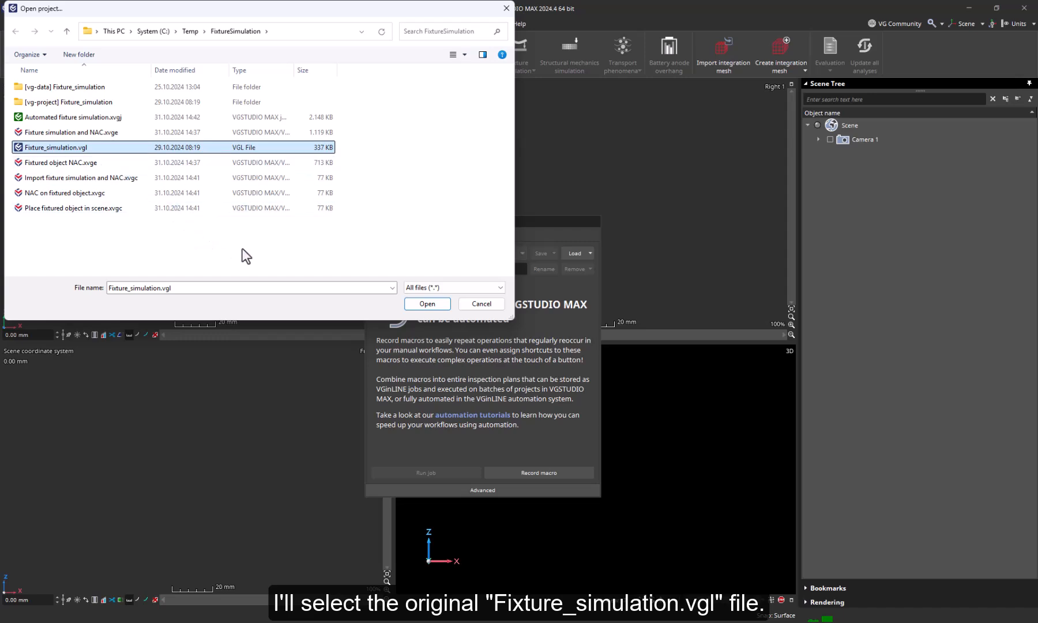
left_click(427, 304)
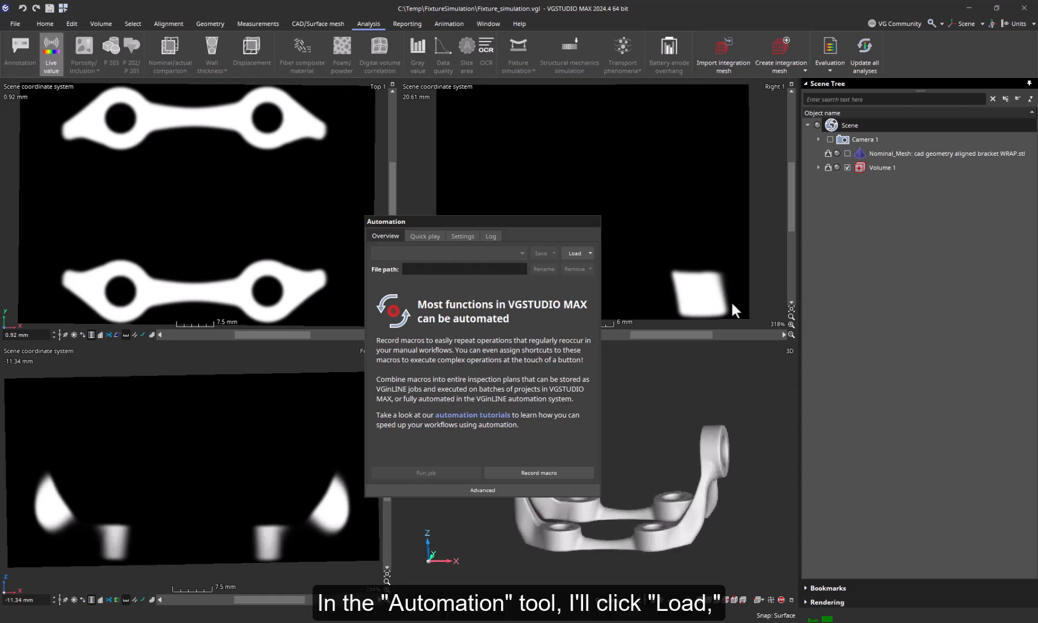
Load the saved job "Automated fixture simulation.xvgj" from the FixtureSimulation folder into the Automation tool.
left_click(575, 251)
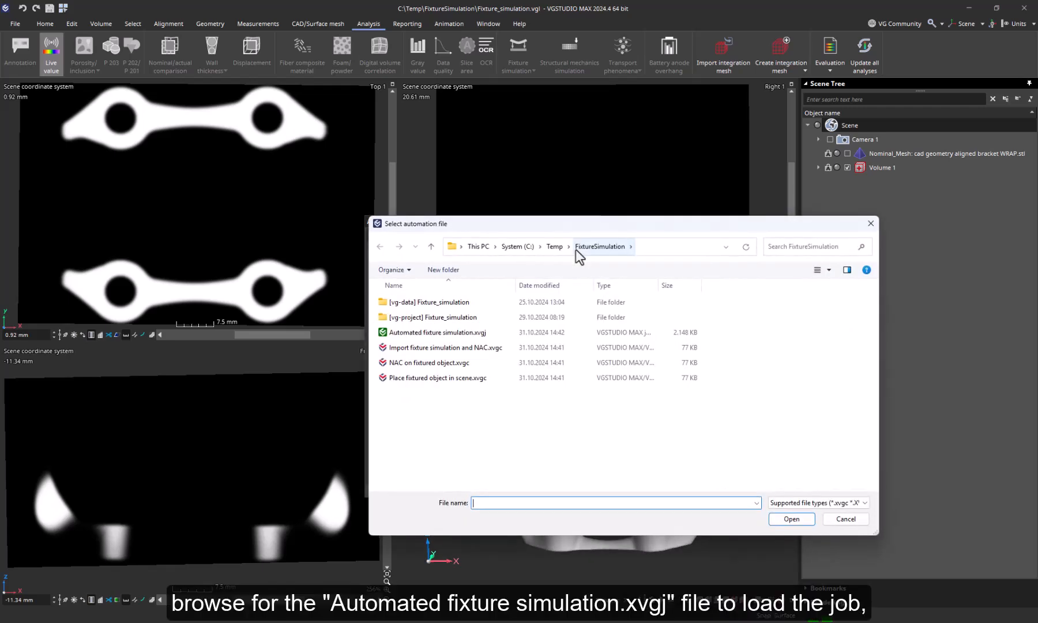
left_click(452, 333)
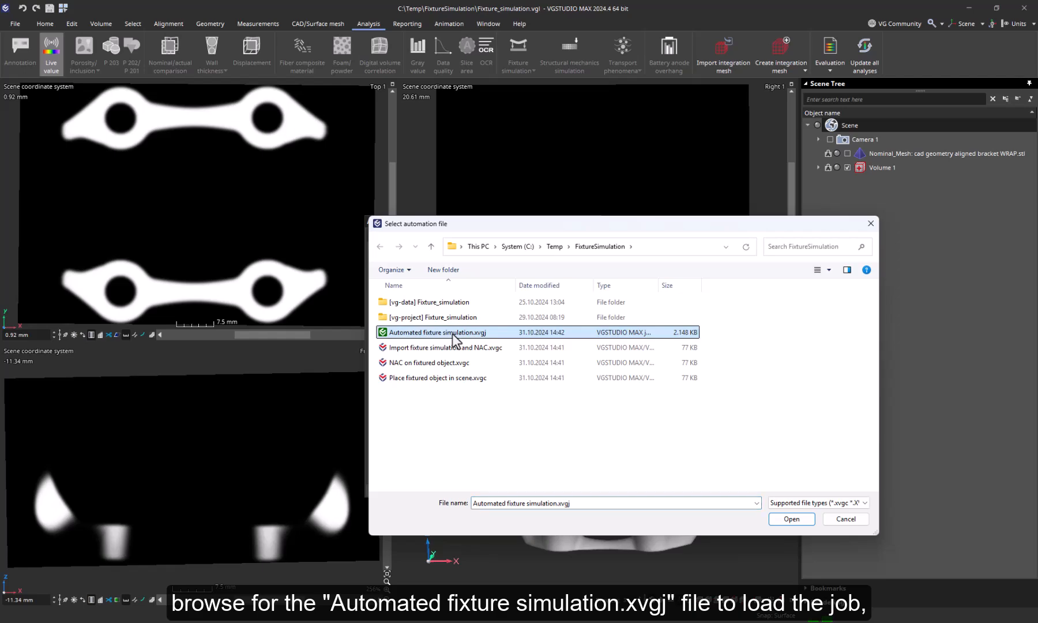
left_click(779, 520)
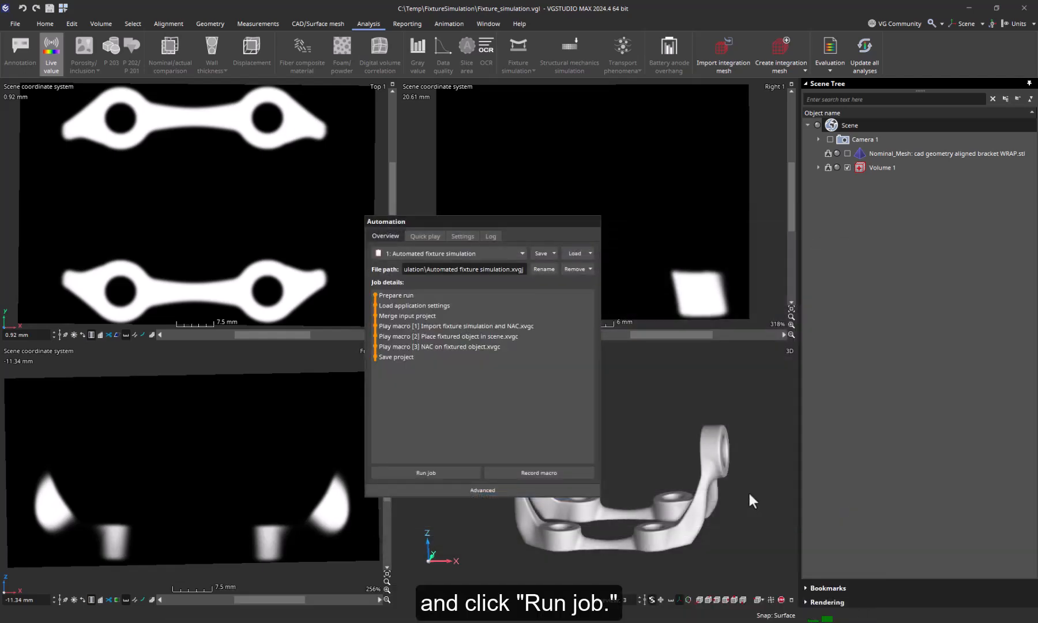
Run the loaded job with a new folder named "Output" inside FixtureSimulation as its output directory.
left_click(461, 475)
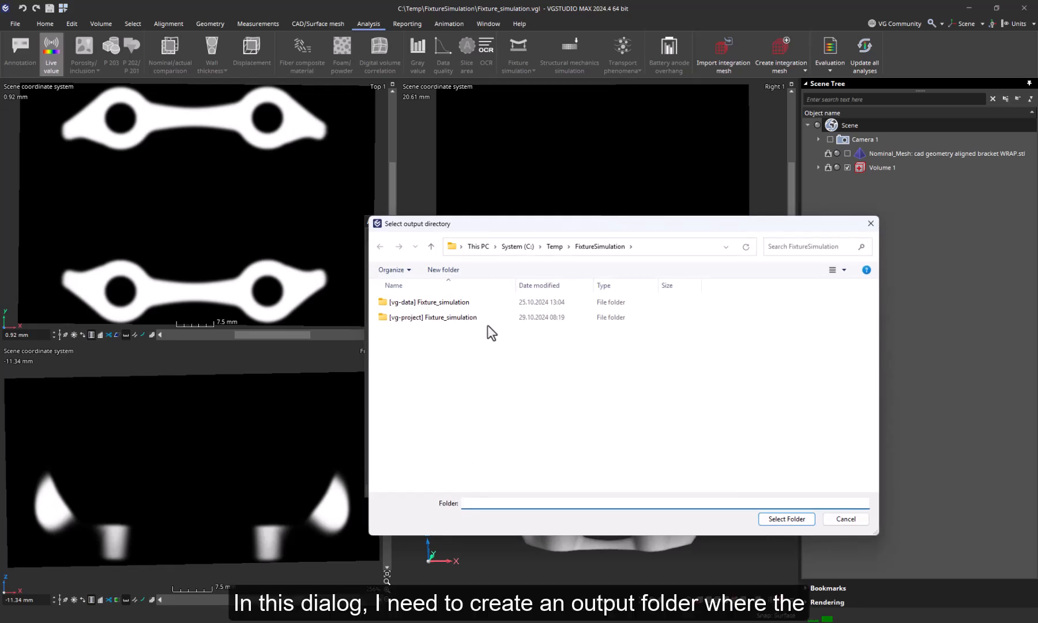
left_click(447, 270)
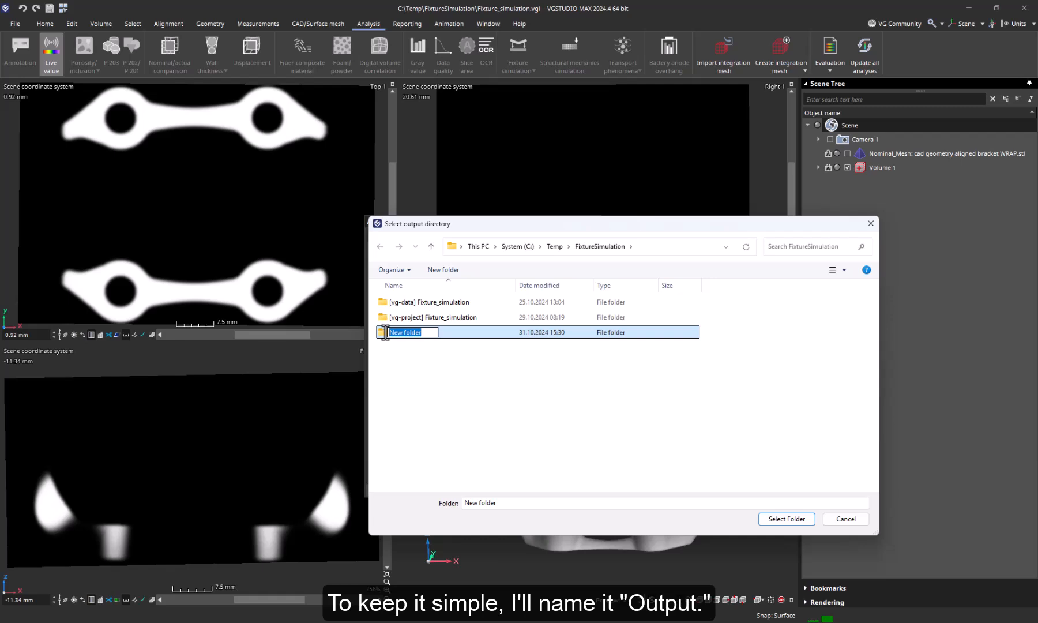
type("Output")
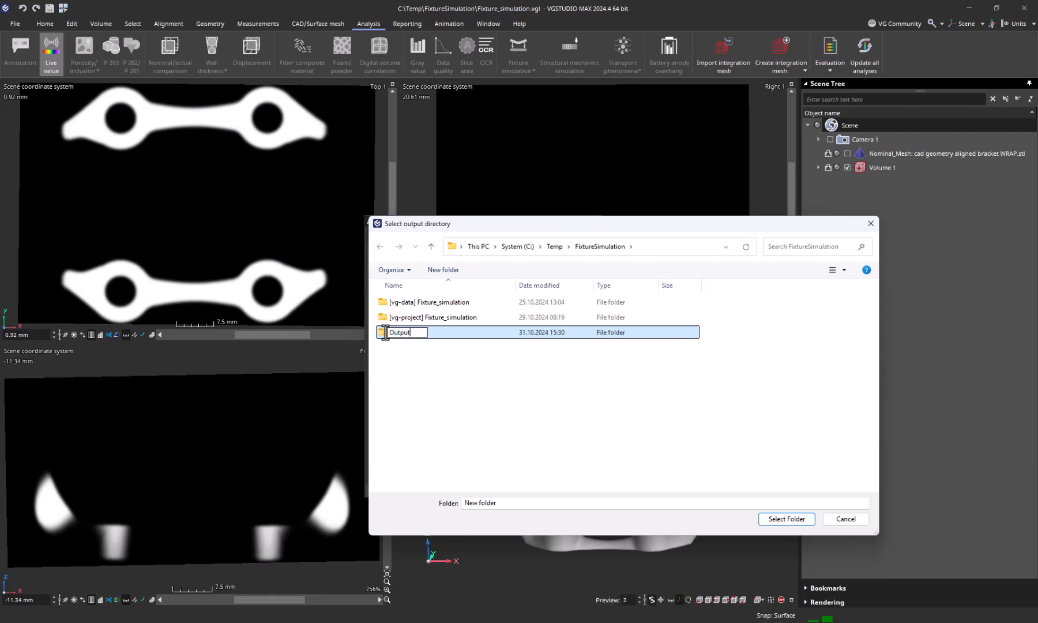
key("Return")
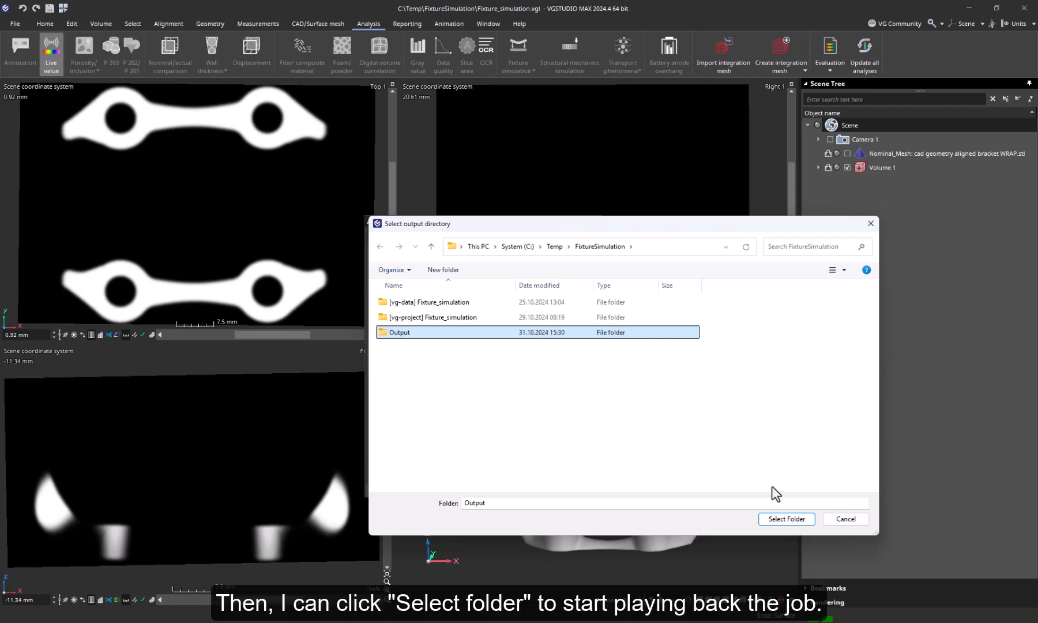
left_click(787, 519)
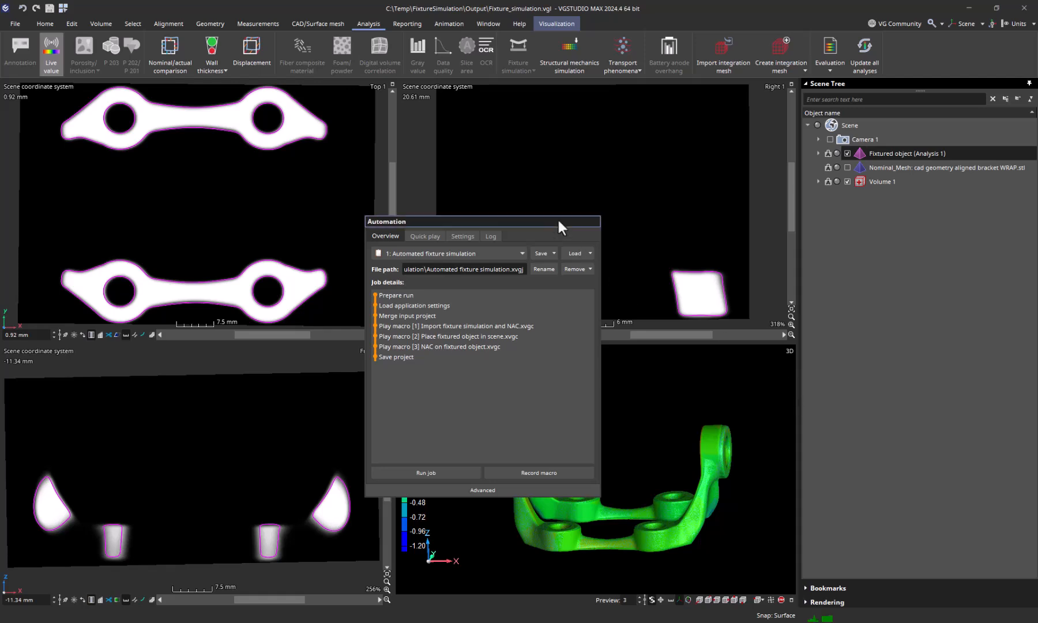
Dock and collapse the Automation tool below the Scene Tree, and expand all objects and analyses in the tree.
left_click_drag(561, 225, 974, 334)
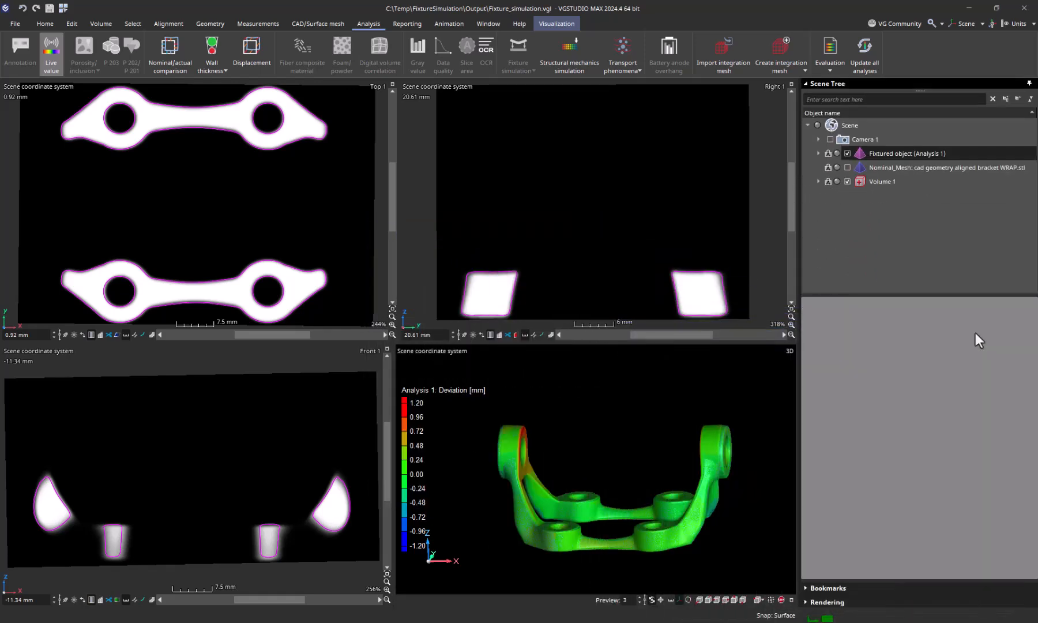
left_click(805, 270)
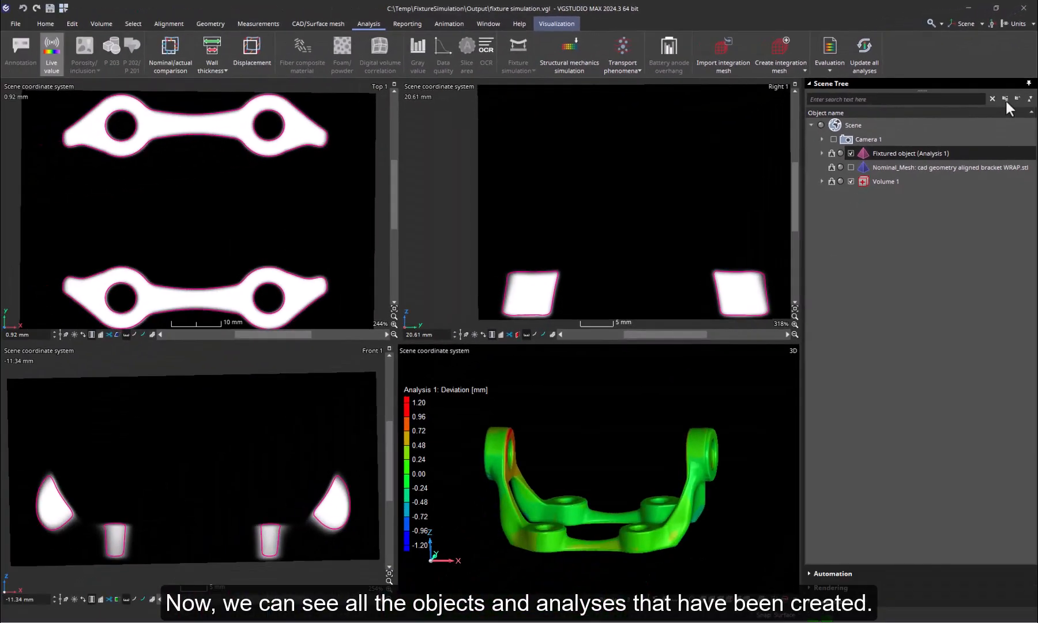
left_click(1005, 99)
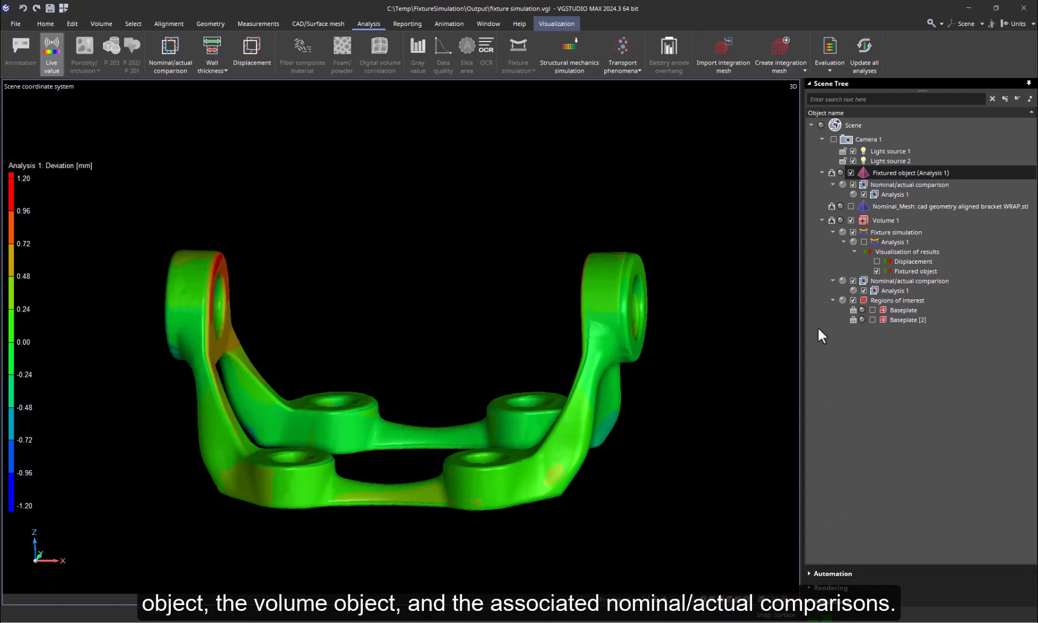
Hide the volume's fixture simulation and the fixtured object, and examine the nominal/actual deviations on the volume from different angles.
left_click(854, 232)
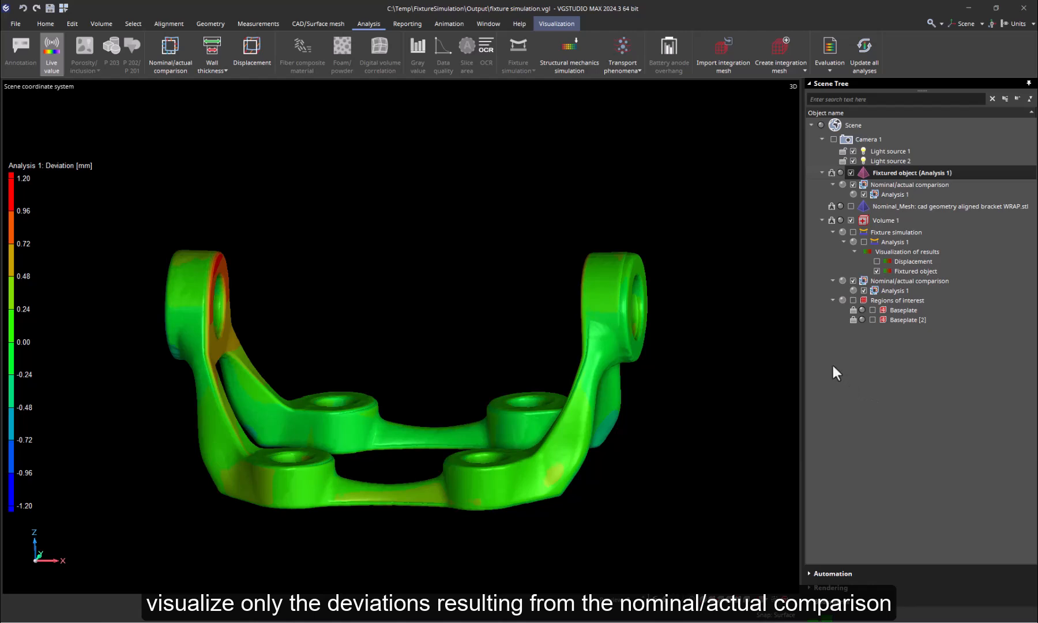
left_click(849, 173)
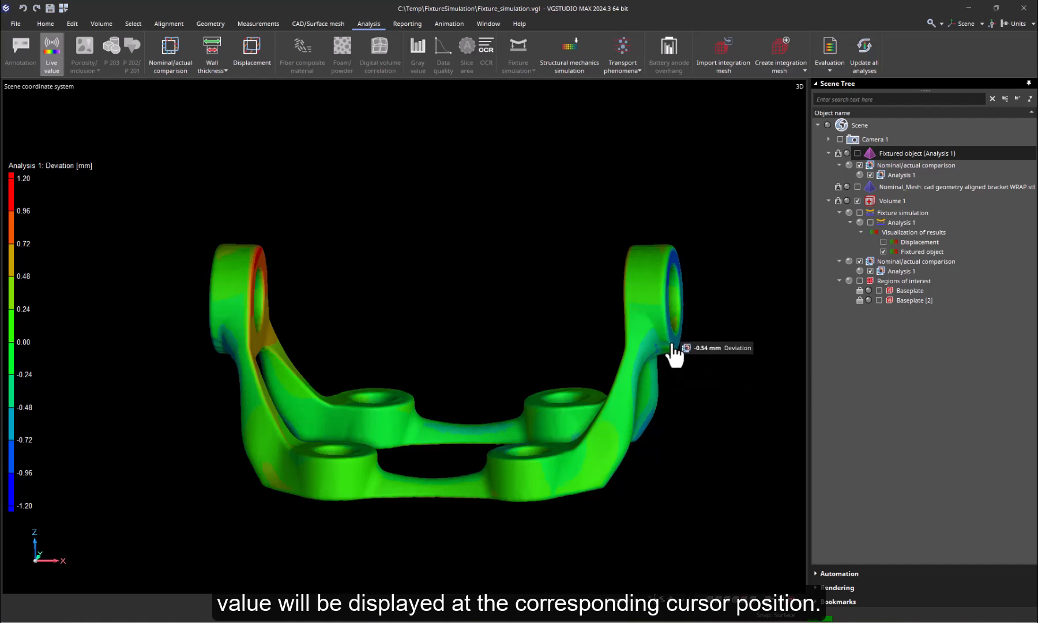
mouse_move(673, 340)
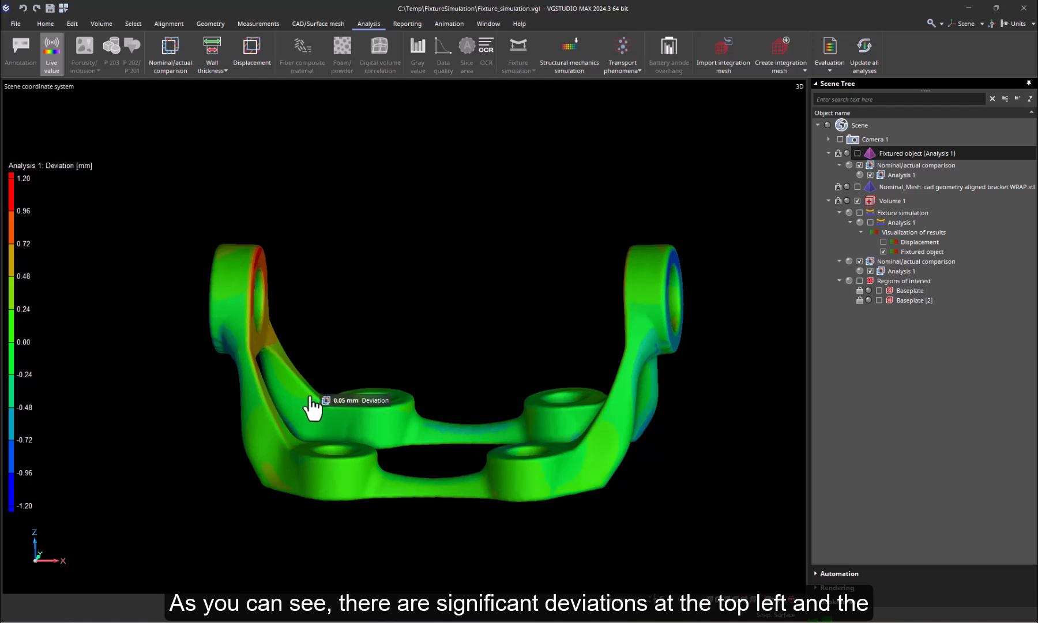
left_click_drag(313, 410, 300, 332)
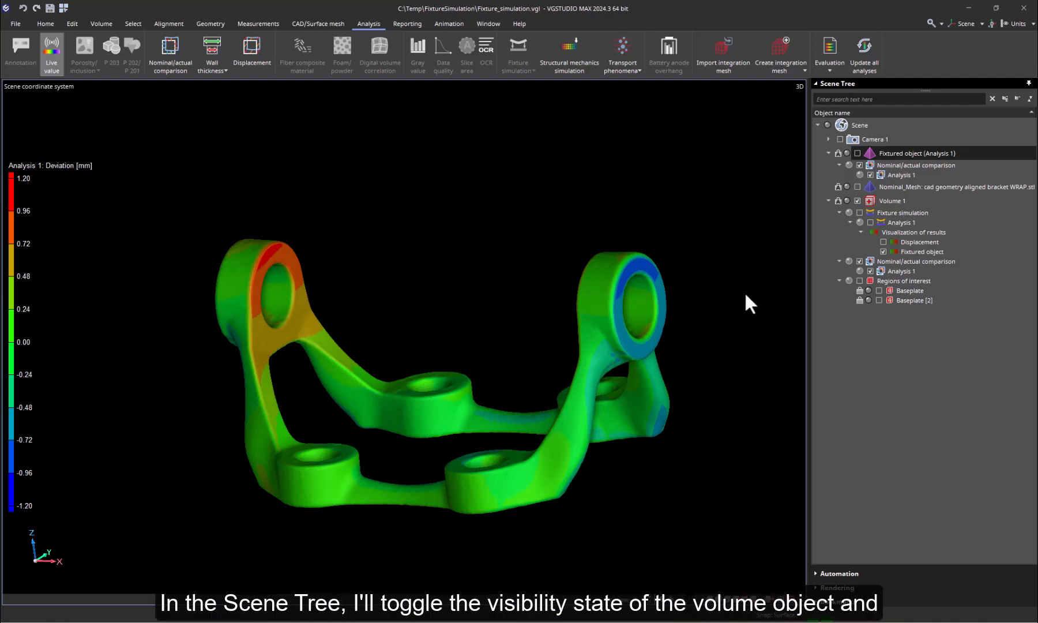
Show the fixtured object and hide Volume 1 to compare their nominal/actual deviations.
left_click(857, 153)
left_click(858, 200)
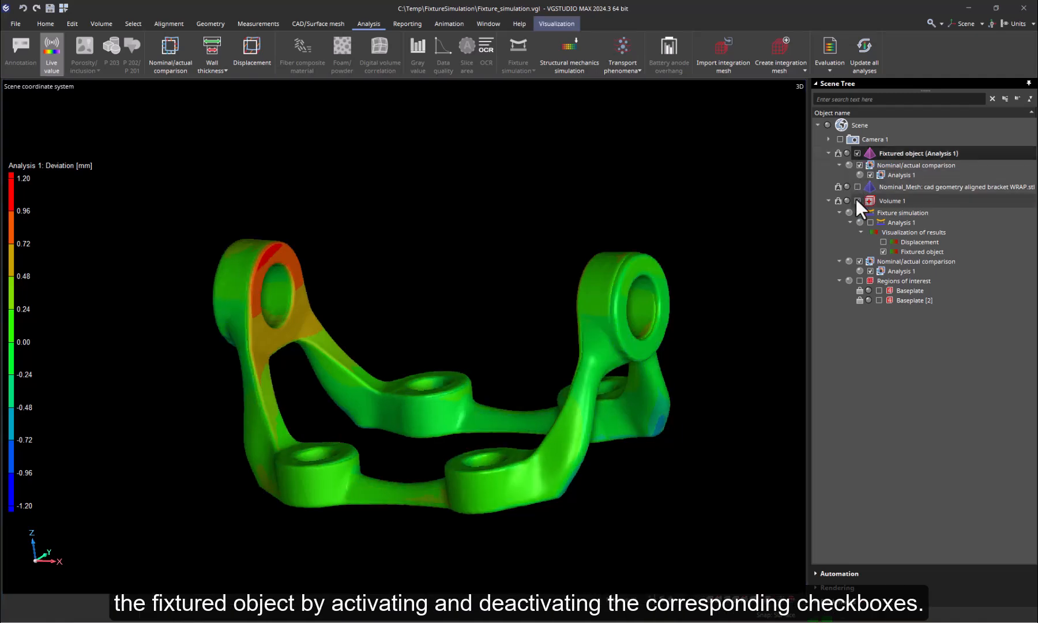
left_click(857, 201)
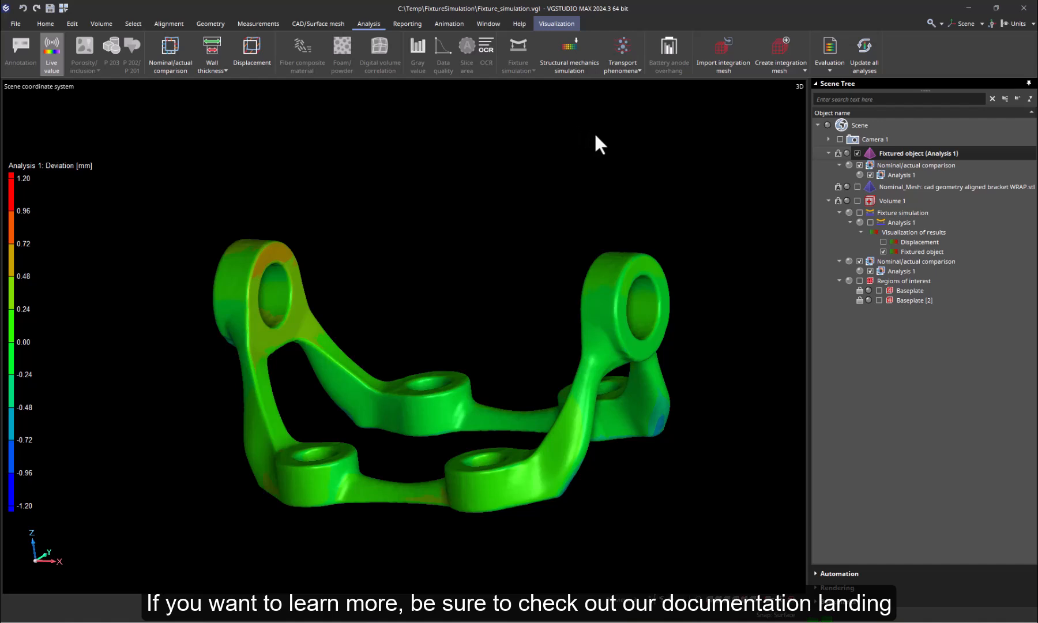
Open the tutorials documentation page, and visit the VG community forums through the Hexagon Nexus website in the browser.
left_click(519, 24)
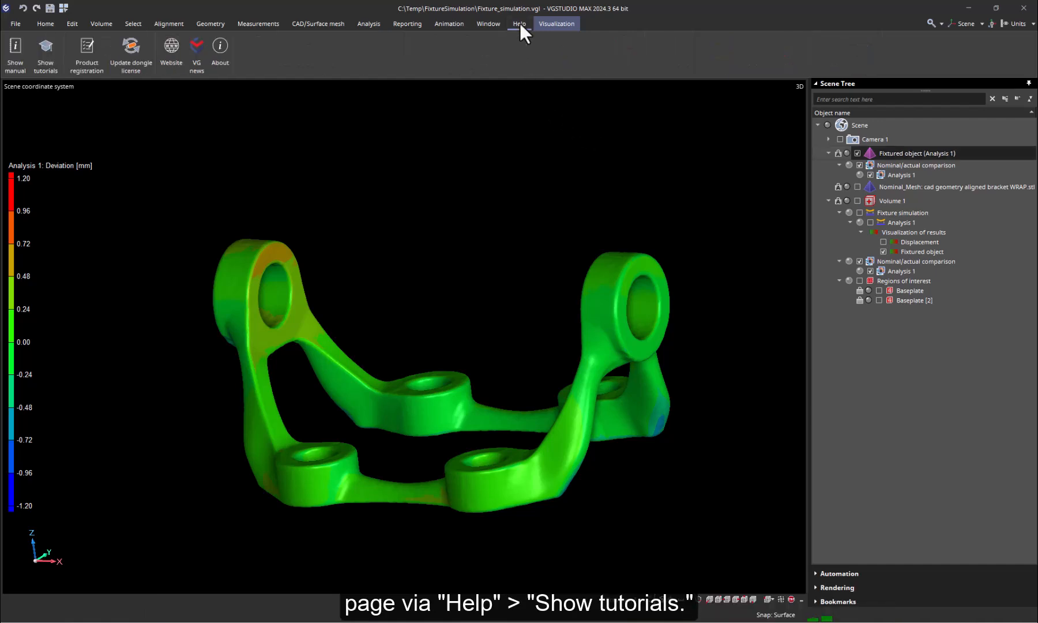
left_click(50, 54)
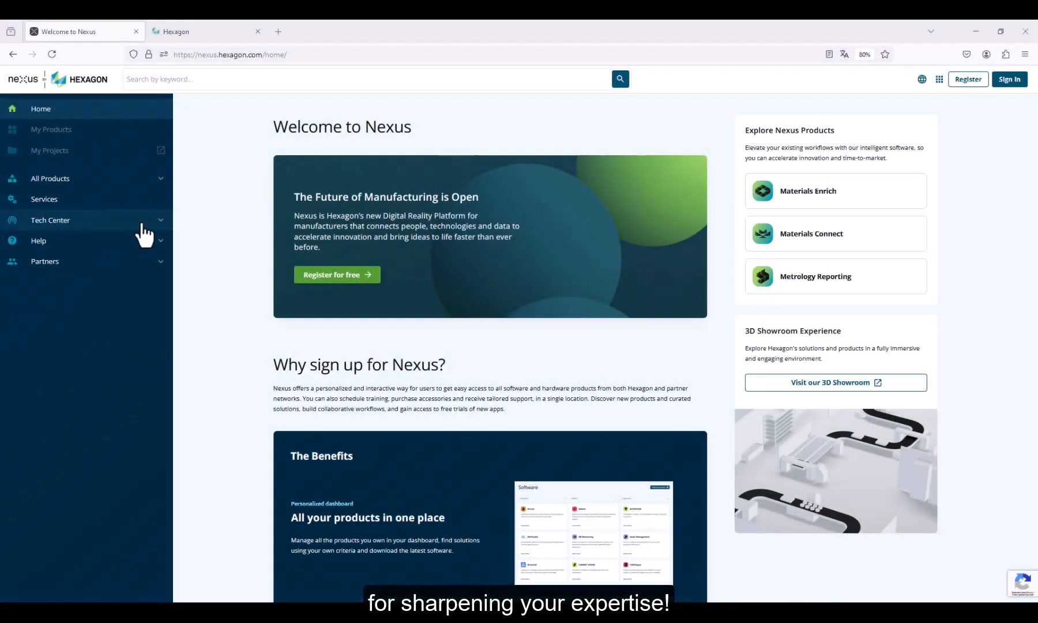
left_click(143, 223)
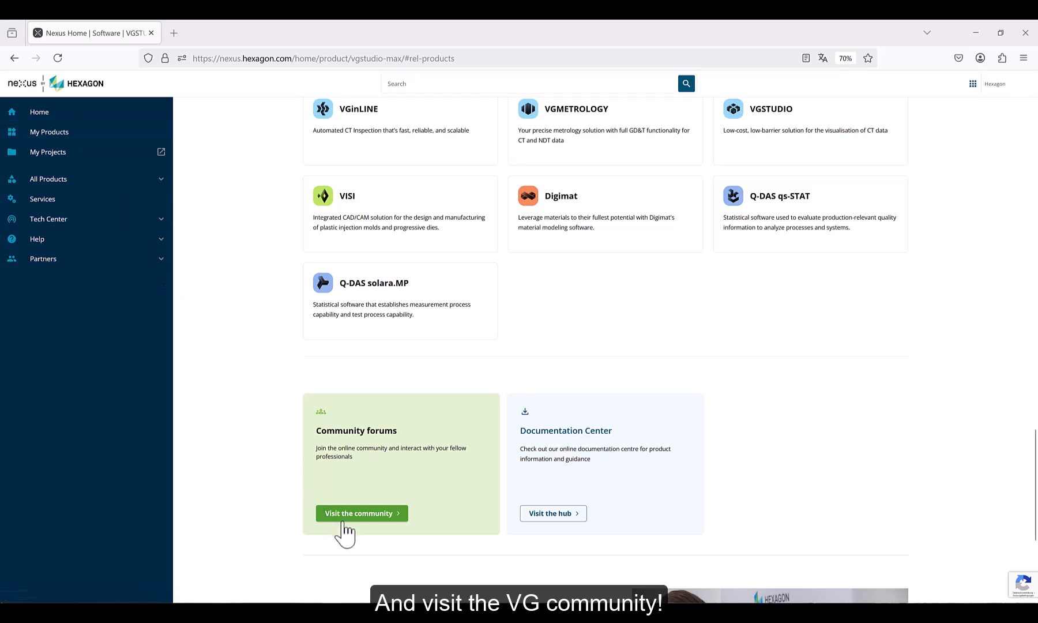
left_click(344, 515)
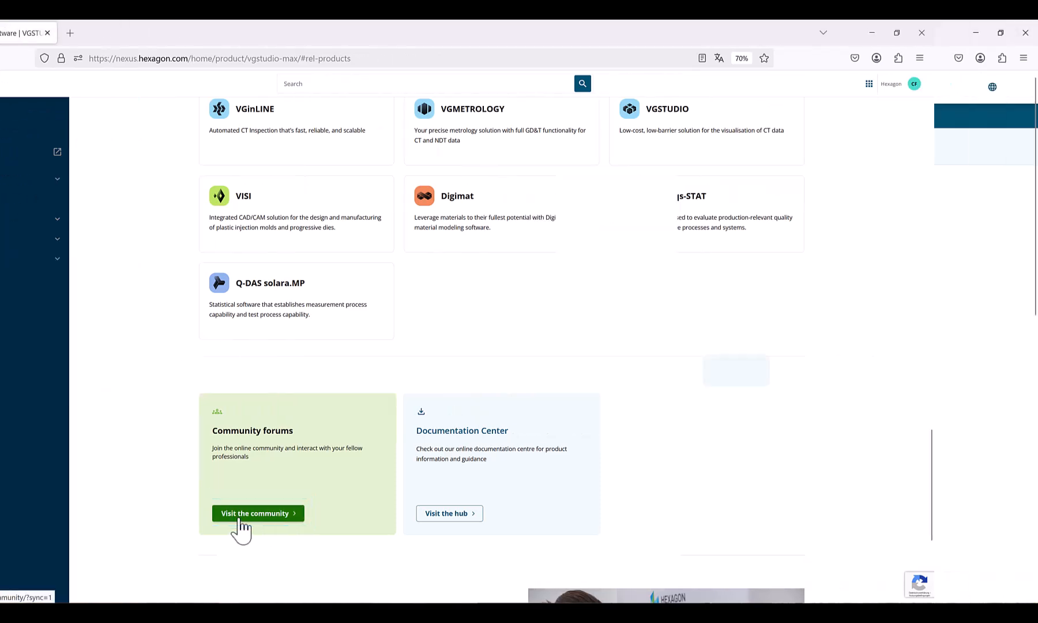